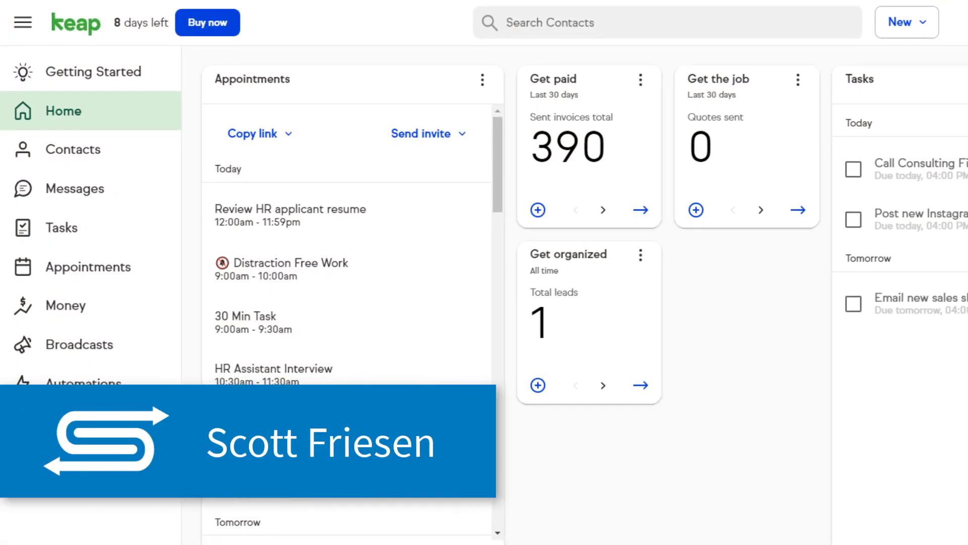
- Move the Stay connected card beside the Get organized card on the dashboard
drag(963, 222, 713, 255)
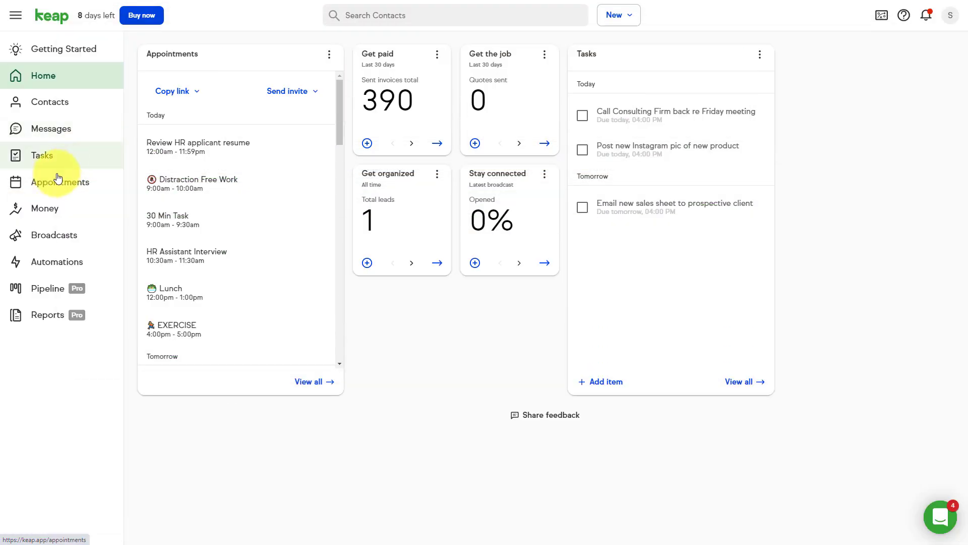
- Name the appointment type Audit Session, held online at the personal meeting link 'testlink'
click(48, 179)
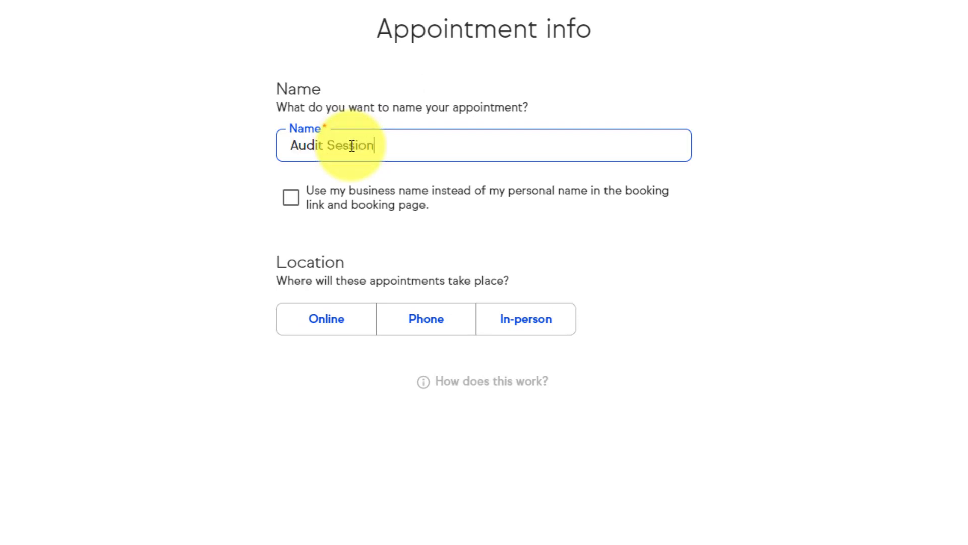
click(213, 148)
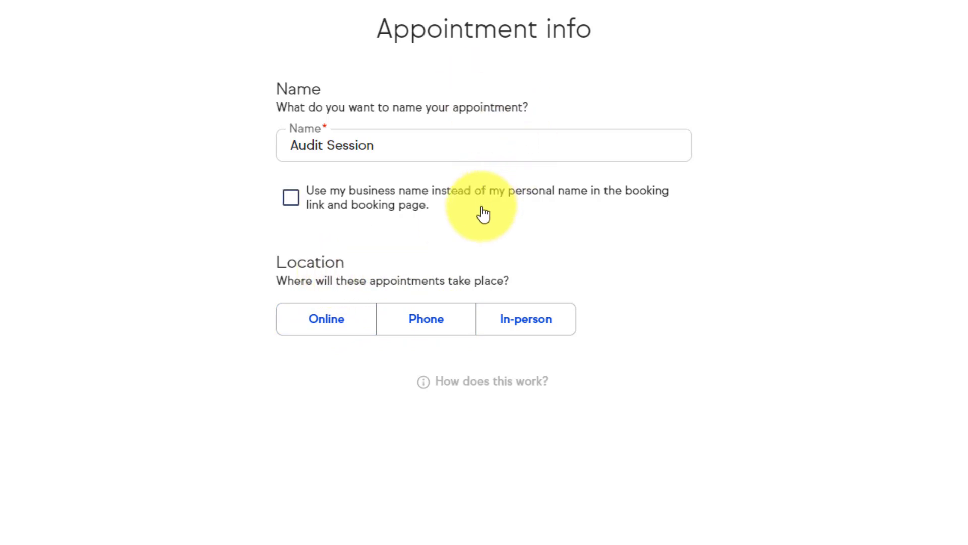
click(326, 327)
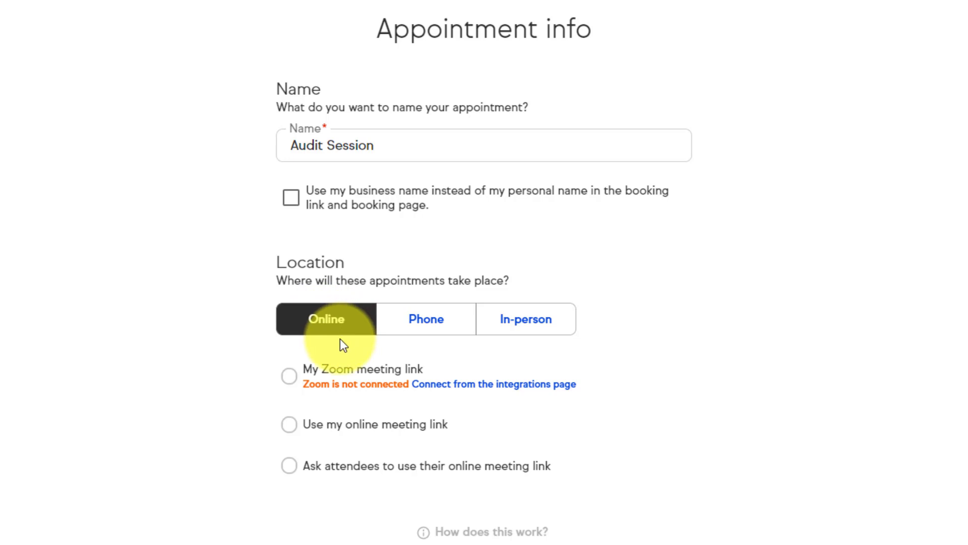
click(292, 382)
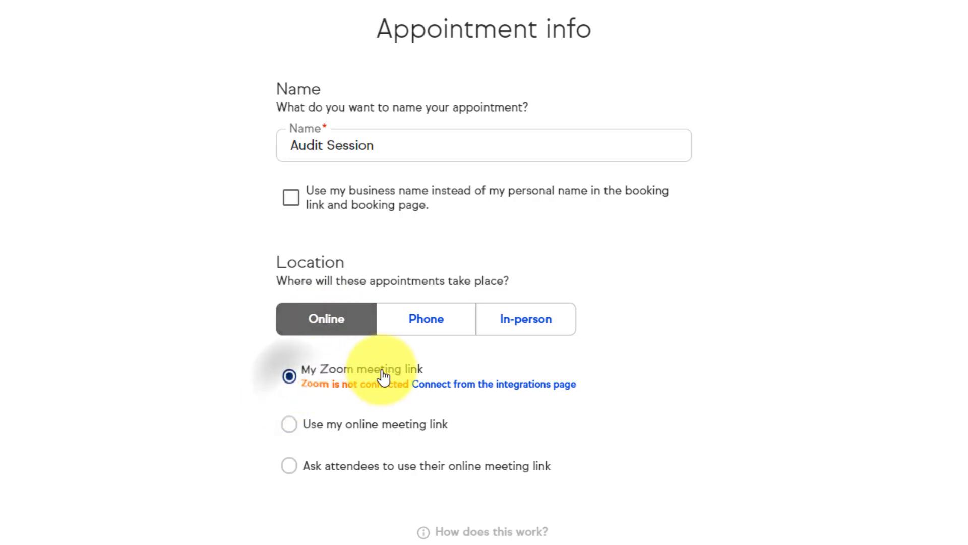
click(292, 426)
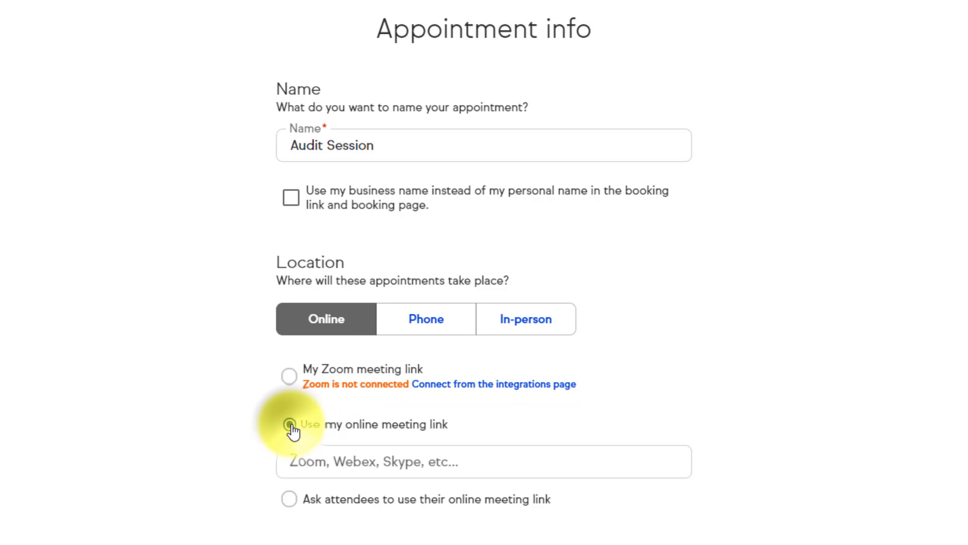
click(392, 462)
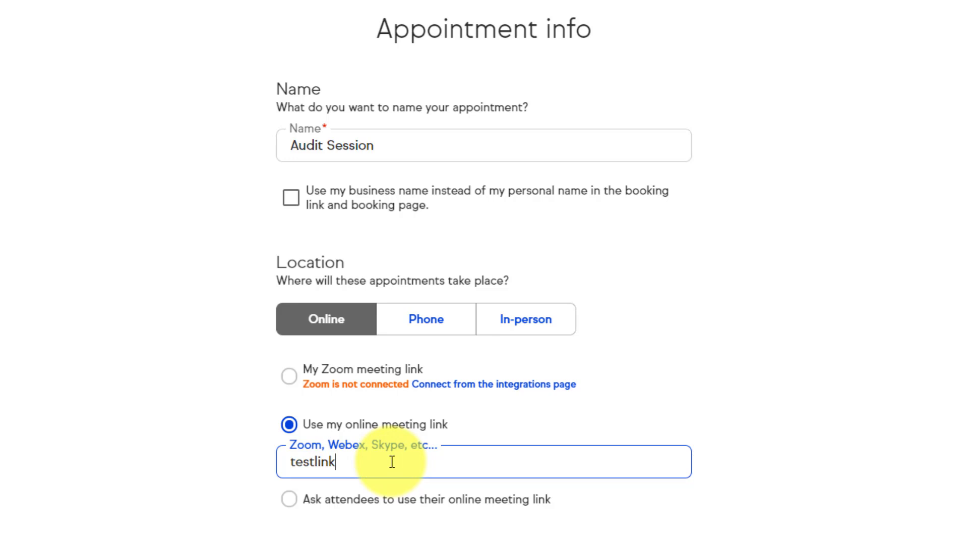
click(152, 453)
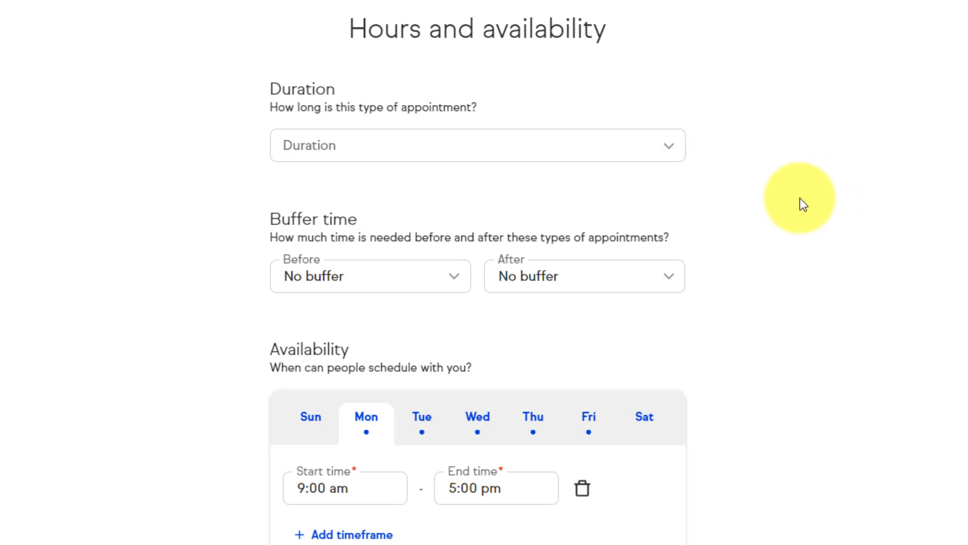
- Set the duration to 1 hour with 15-minute buffers before and after
click(647, 154)
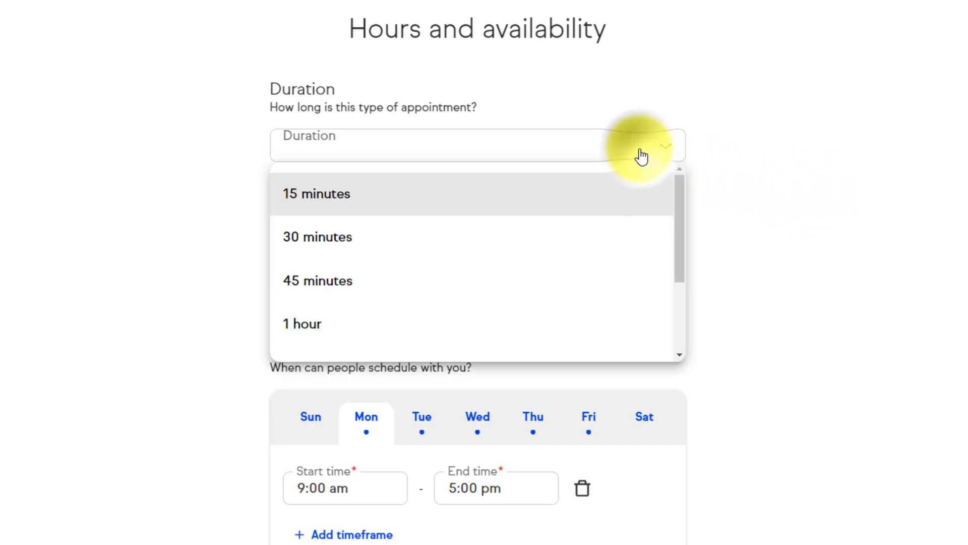
click(362, 328)
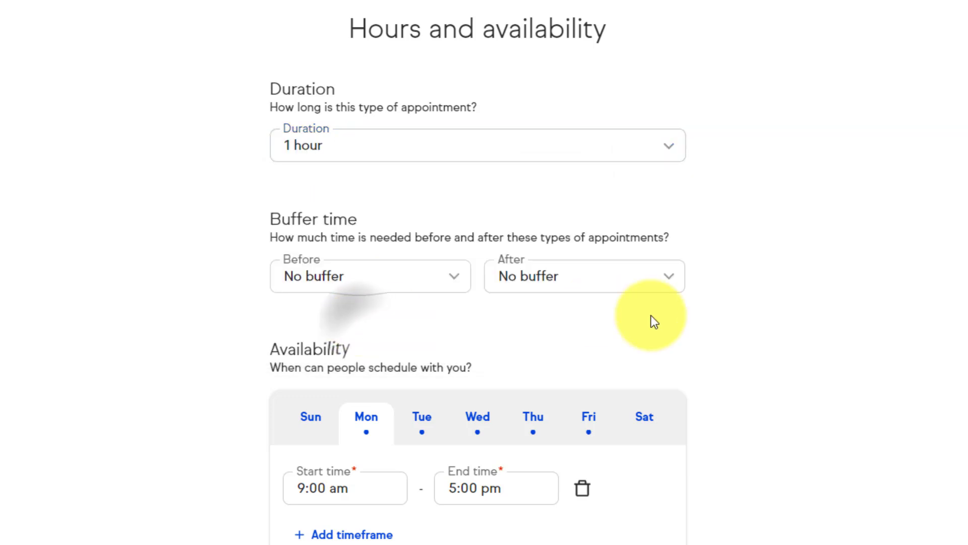
click(456, 281)
click(378, 358)
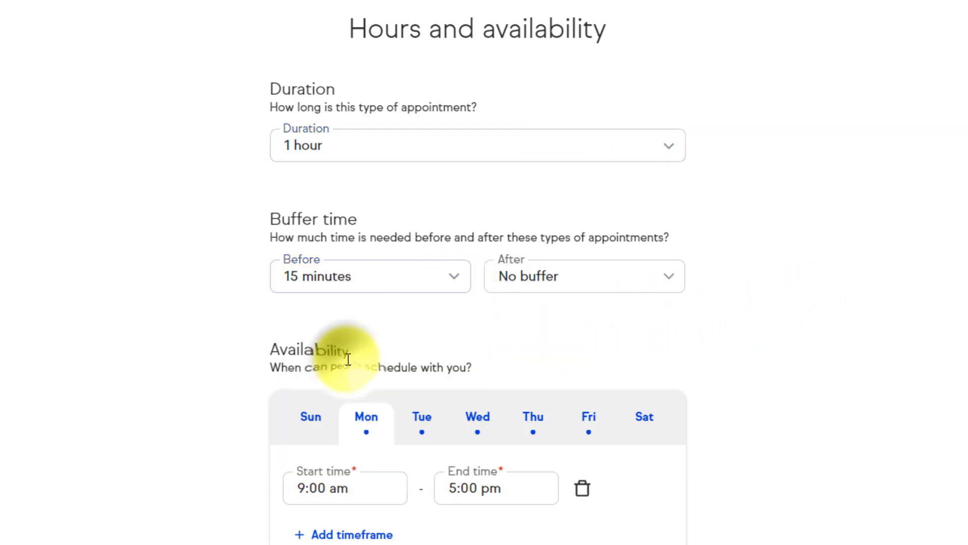
click(599, 276)
click(529, 373)
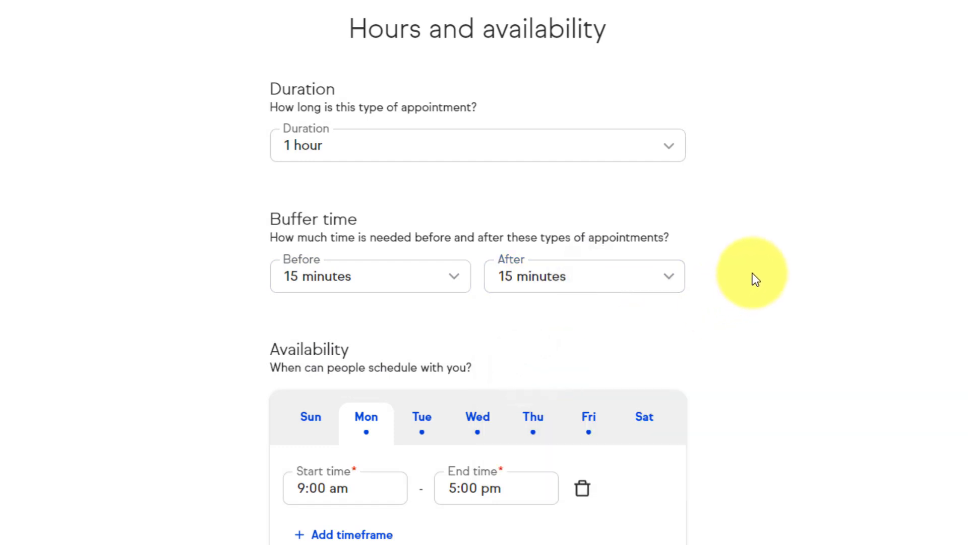
- Remove Friday's availability and end Wednesday's hours at 3:00 pm
scroll(756, 279, down, 1)
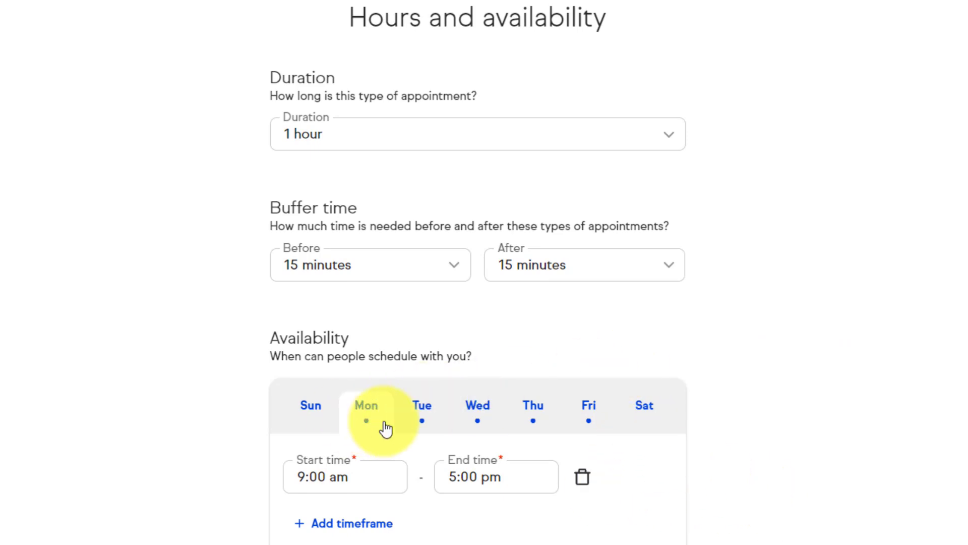
click(594, 416)
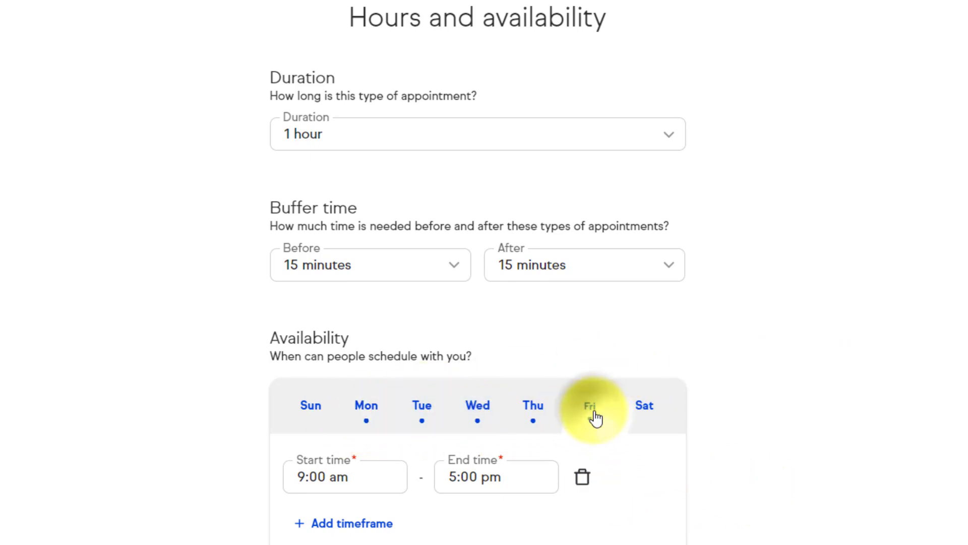
click(583, 483)
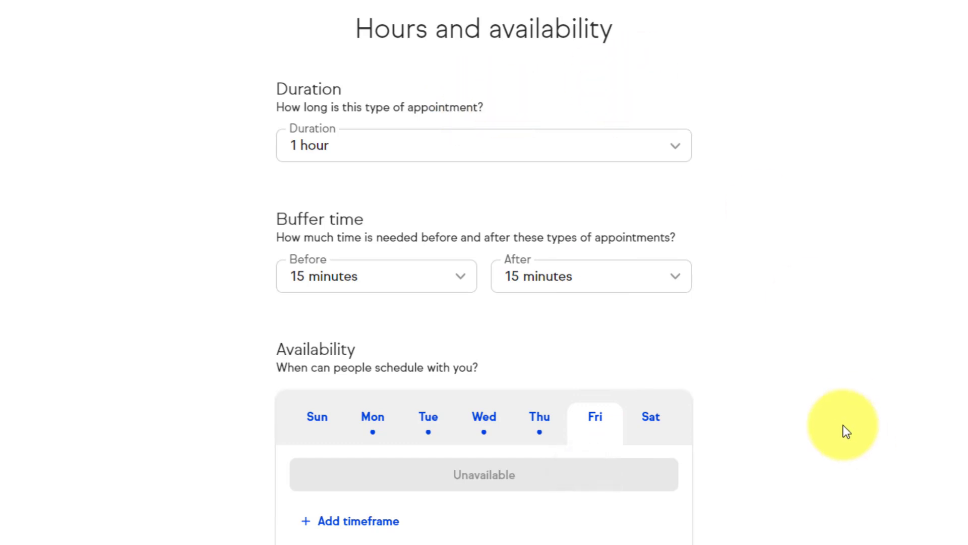
click(487, 428)
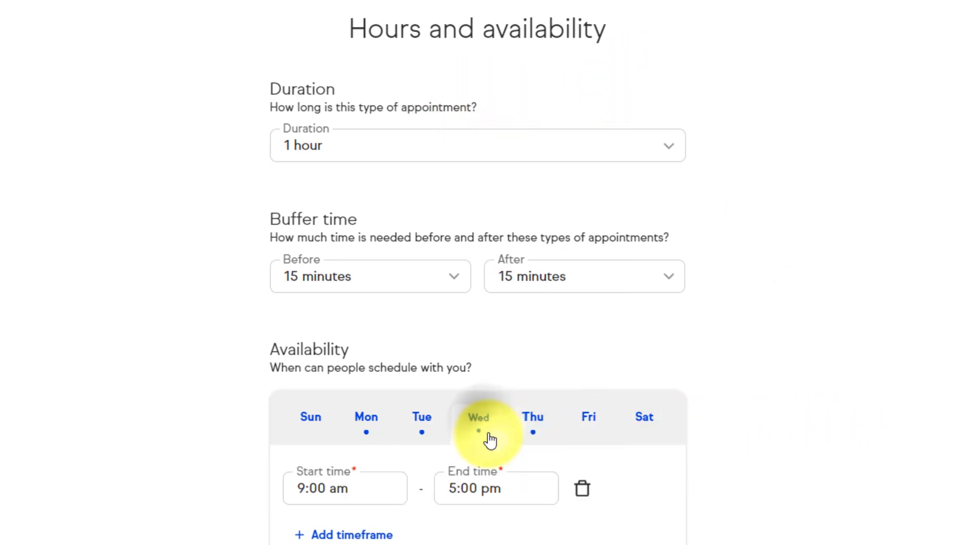
click(451, 492)
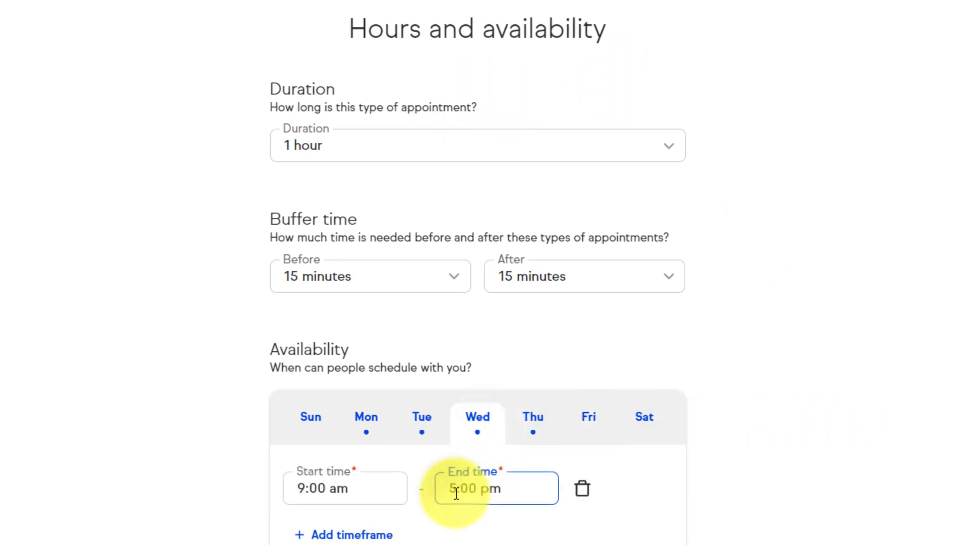
click(626, 503)
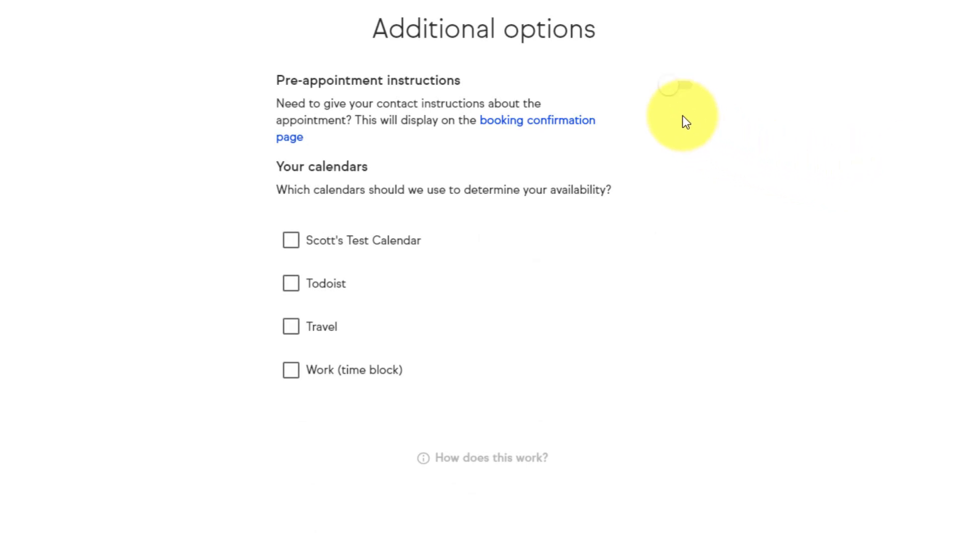
- Leave pre-appointment instructions off, check availability against the test calendar, and finish the type
click(674, 90)
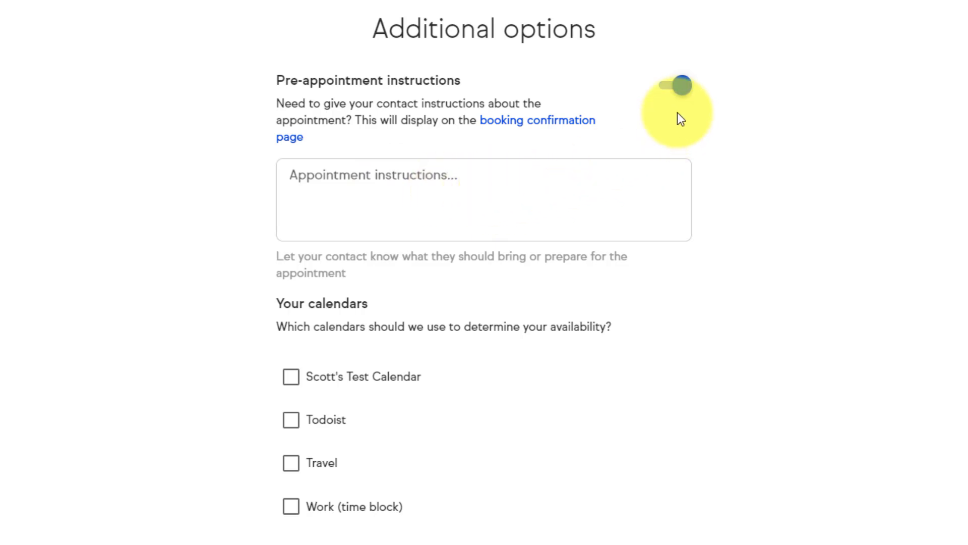
click(682, 87)
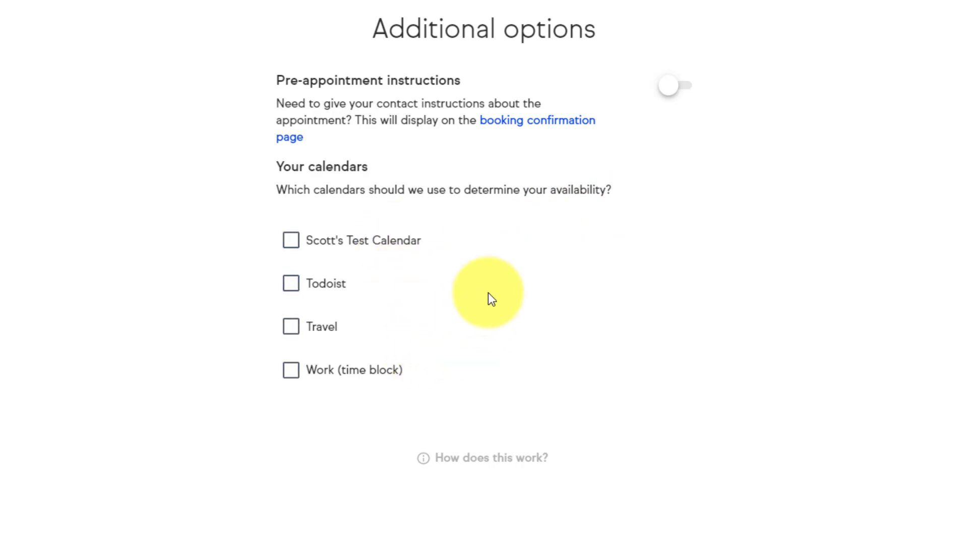
click(291, 241)
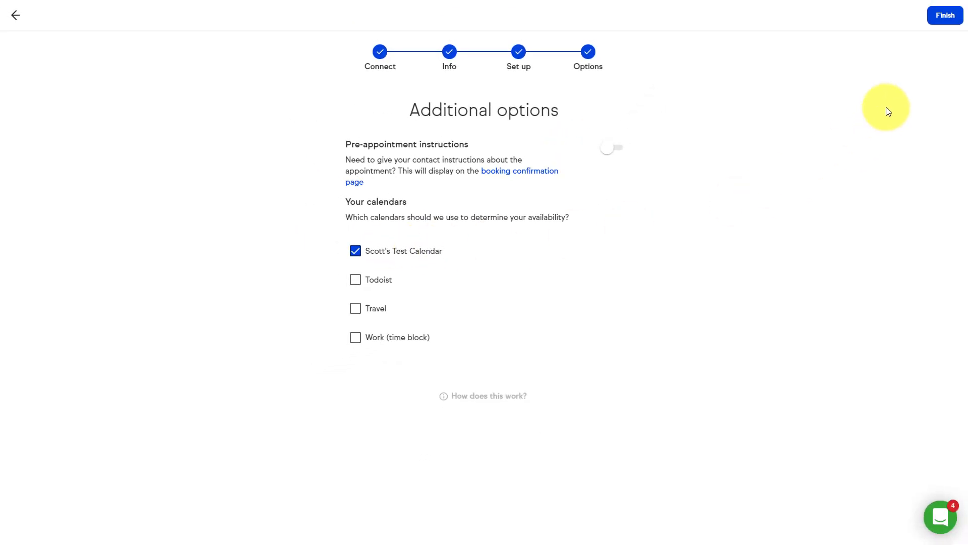
click(942, 15)
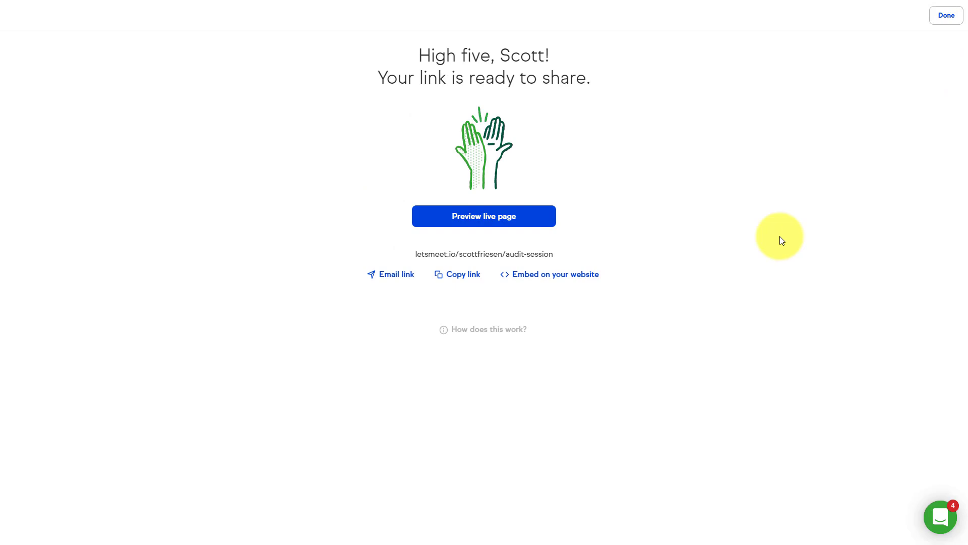
- Book the 2:00 pm slot on June 8 on the Audit Session booking page
click(946, 16)
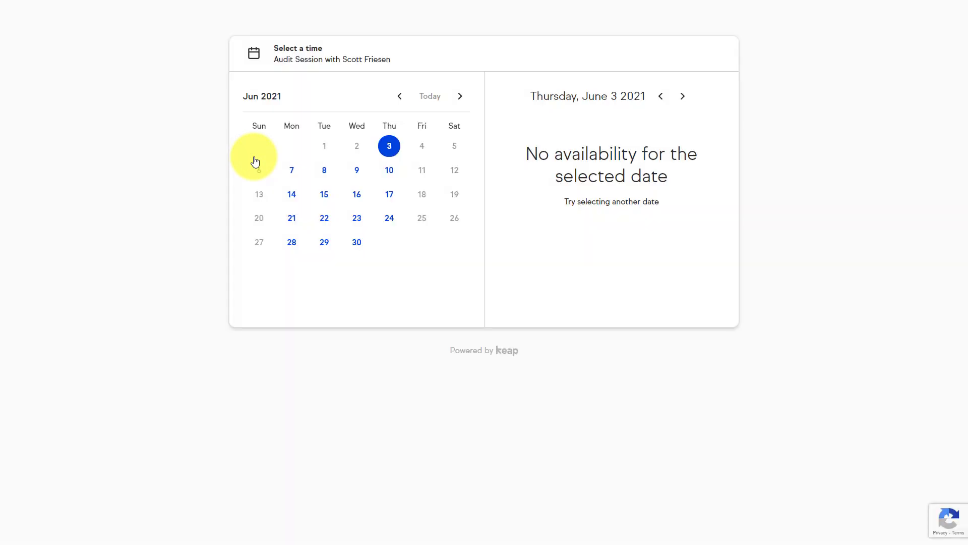
click(324, 173)
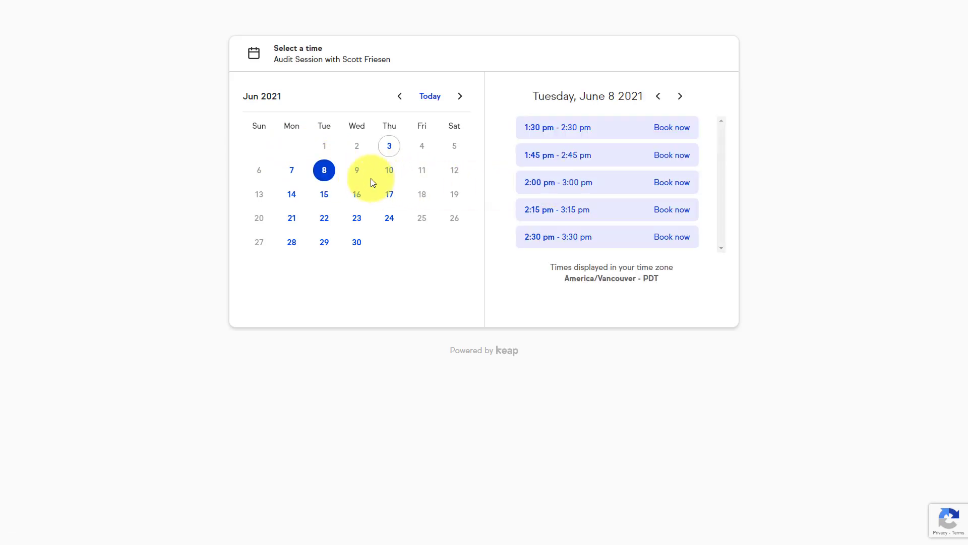
click(681, 183)
click(681, 186)
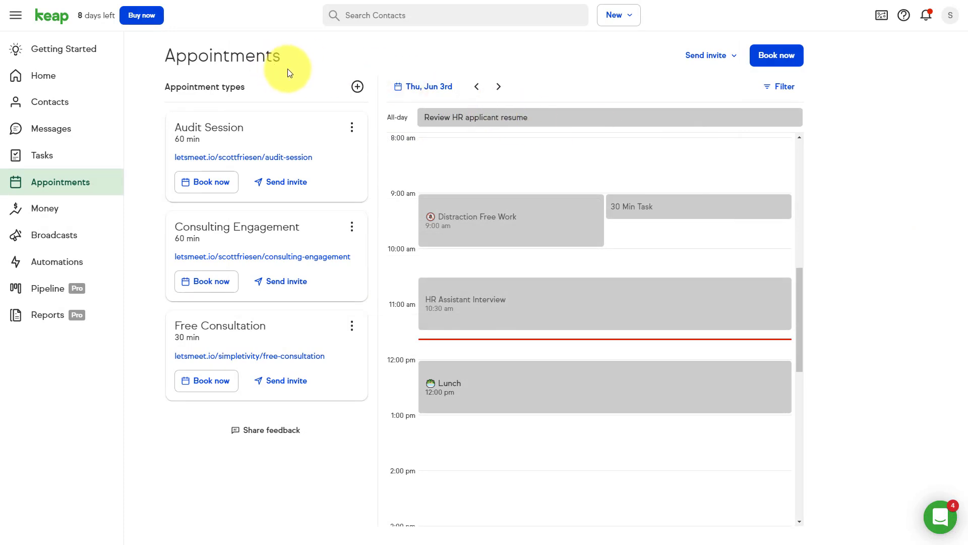
click(282, 183)
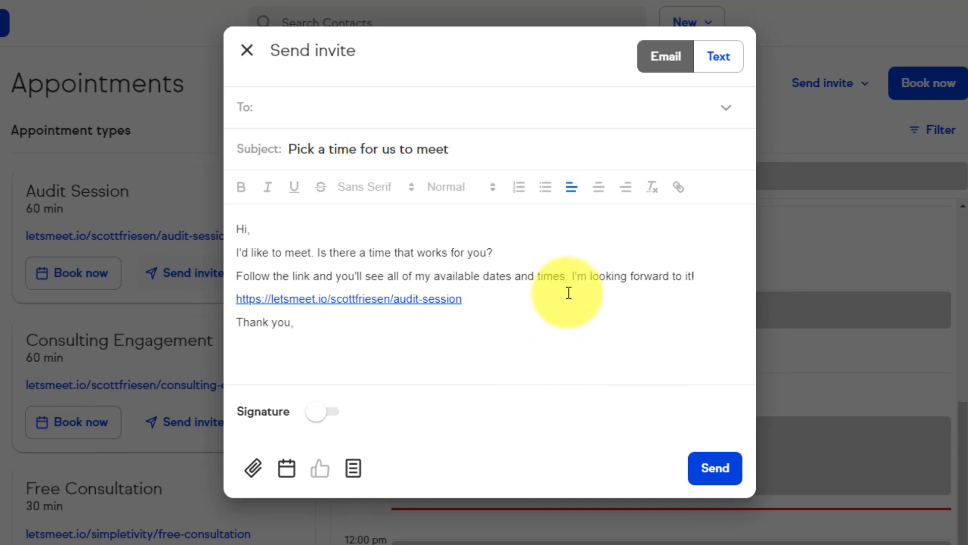
click(296, 106)
click(307, 202)
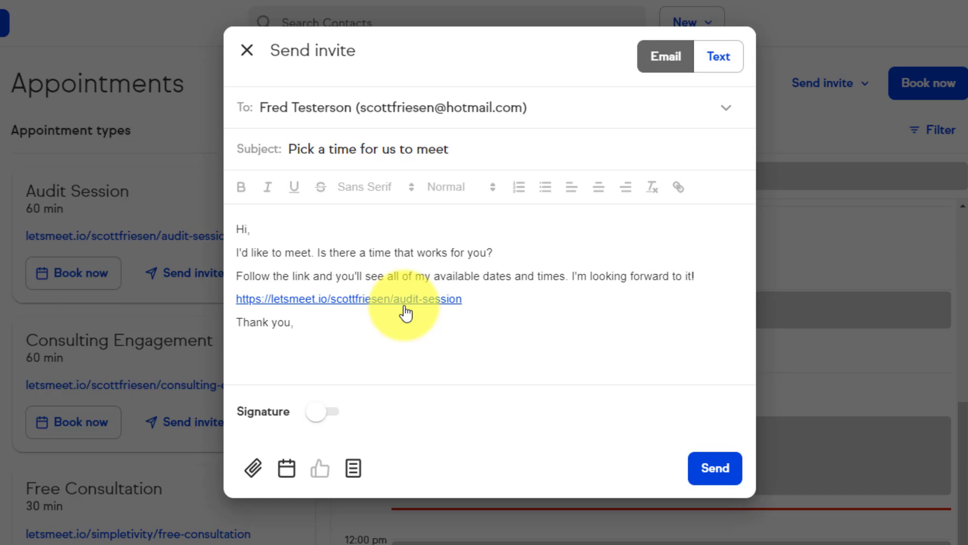
click(247, 50)
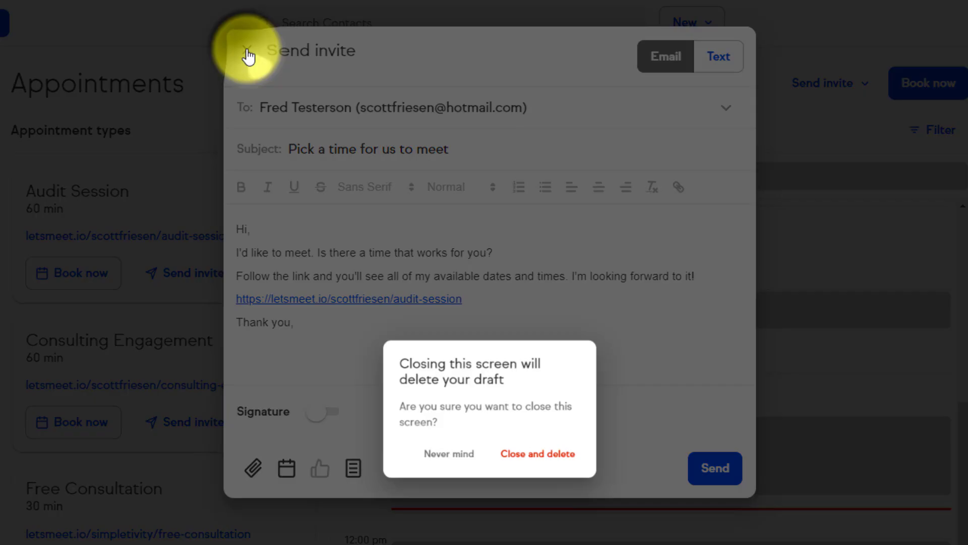
click(534, 468)
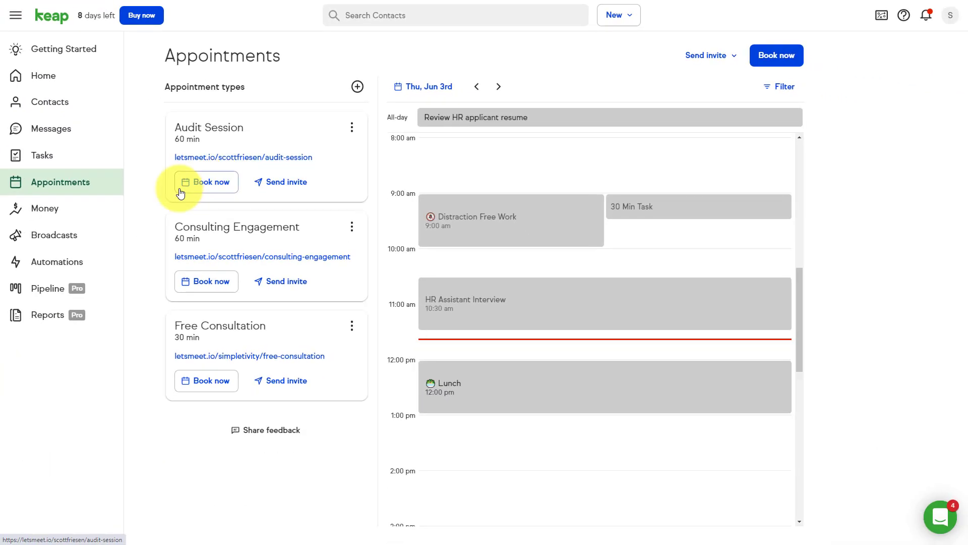
- Go to the Automations page from the sidebar
click(53, 266)
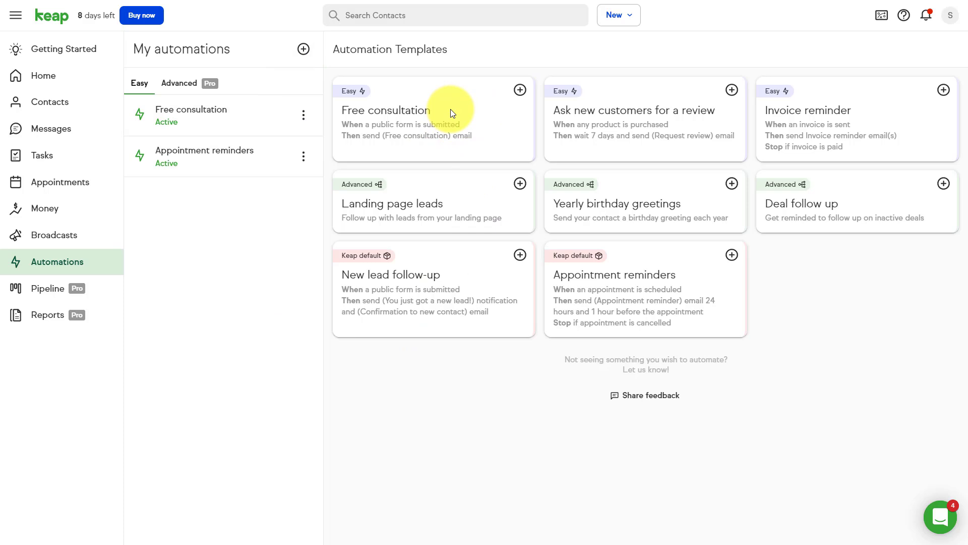
- Start an automation from the Free consultation template and name it 'Audit Hour Session'
click(521, 91)
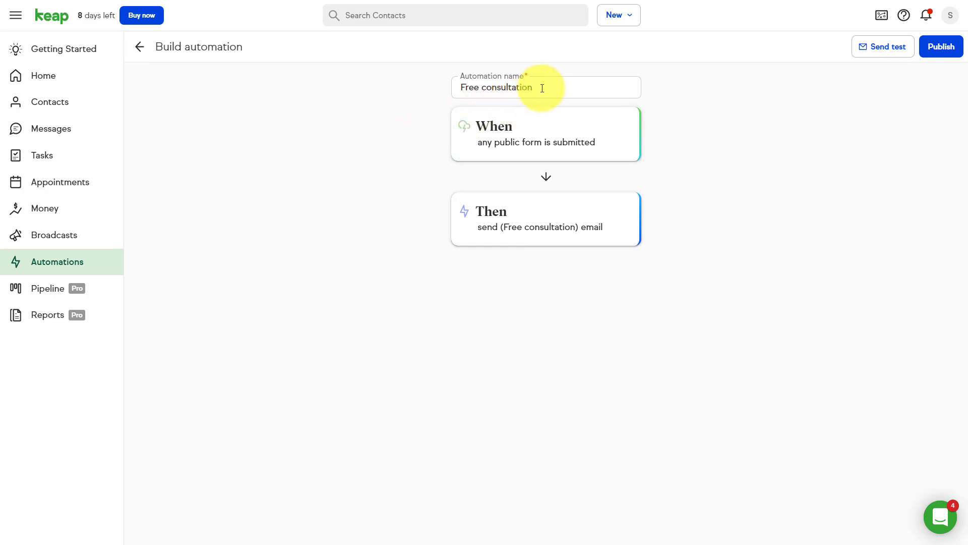
drag(540, 87, 411, 89)
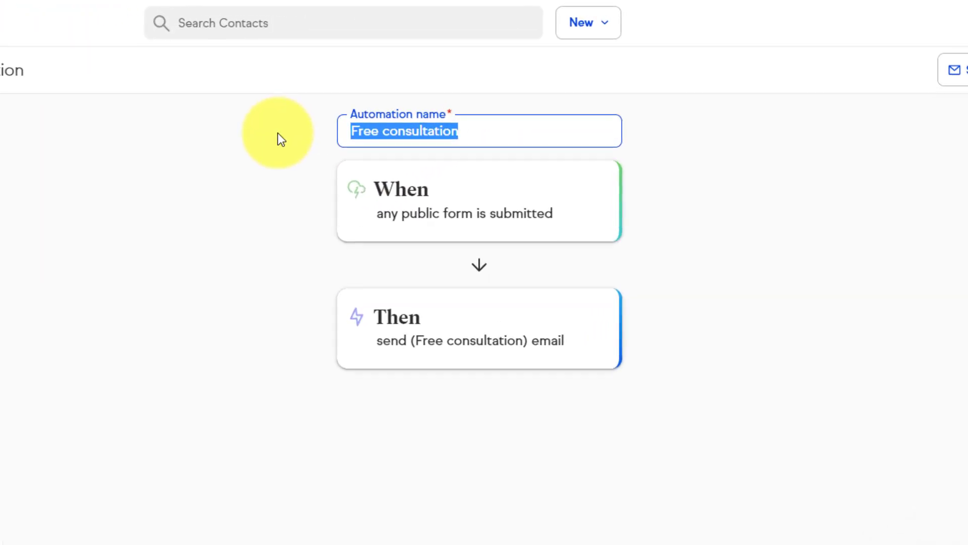
text(Audit Hour S)
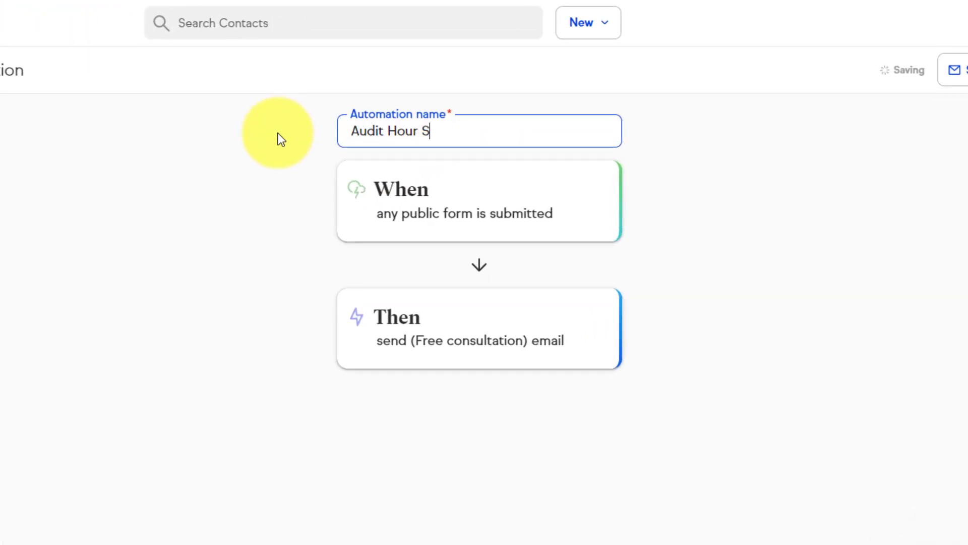
text(ession)
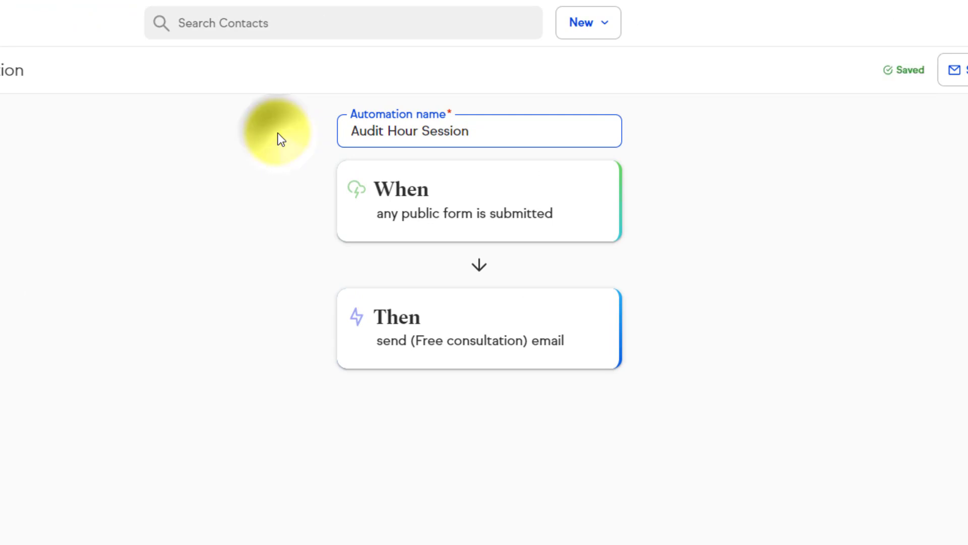
click(281, 140)
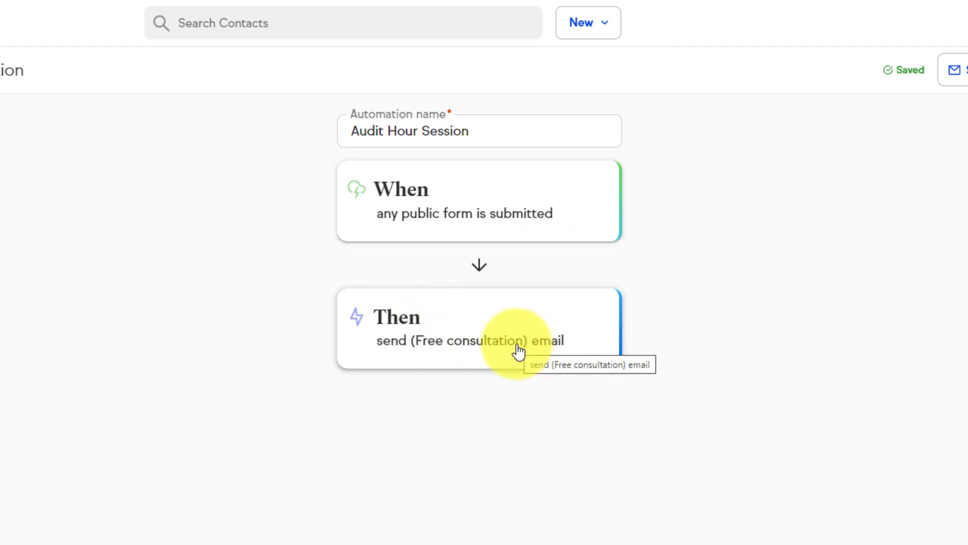
- Open the Then step's Send (Free consultation) email for content editing
click(420, 203)
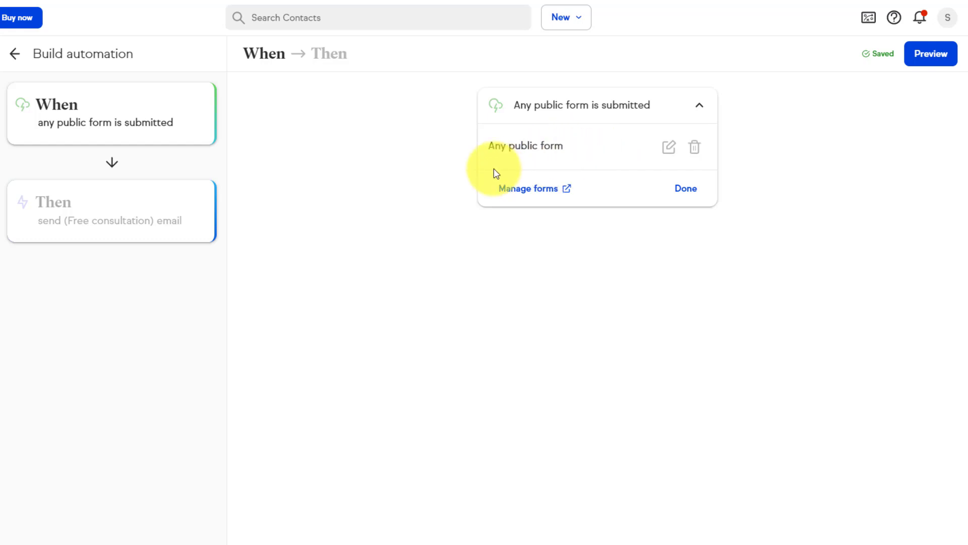
click(184, 214)
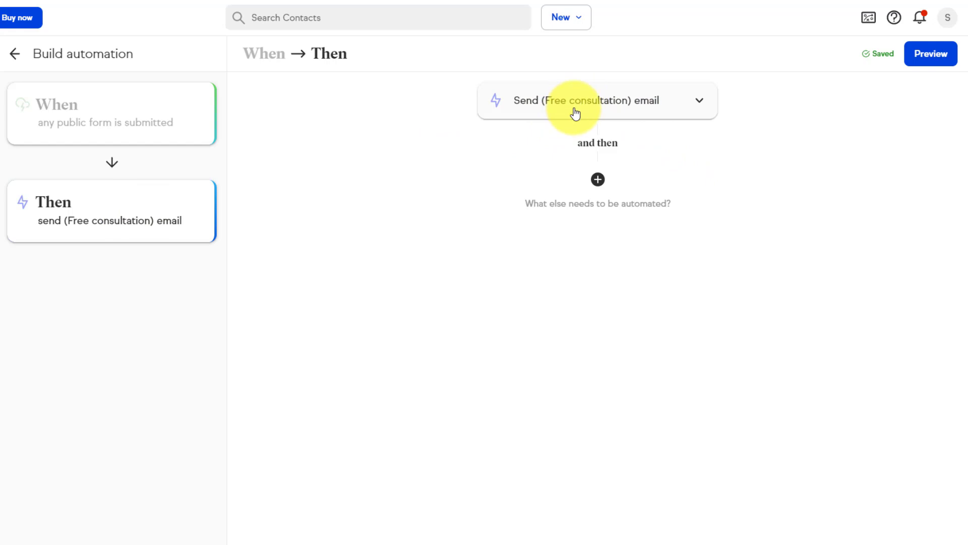
click(613, 107)
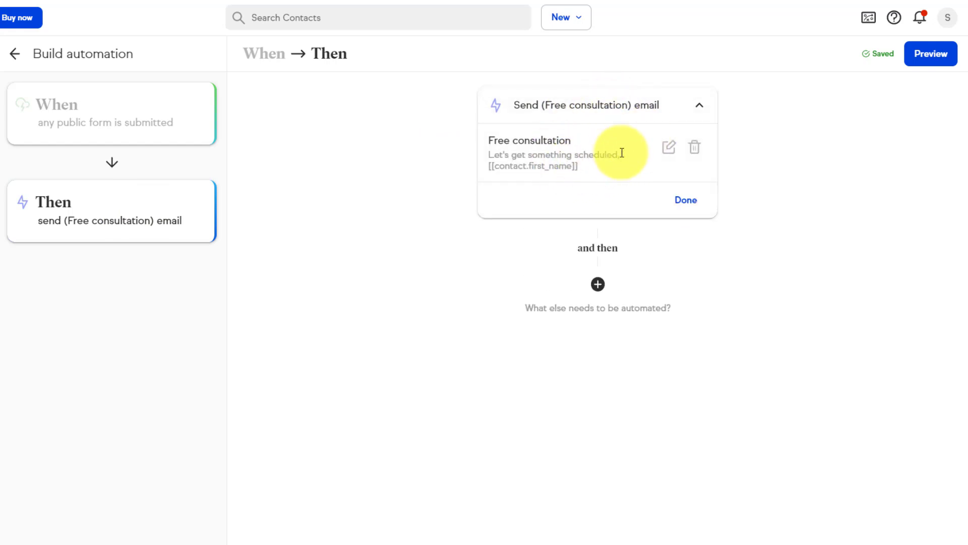
click(664, 154)
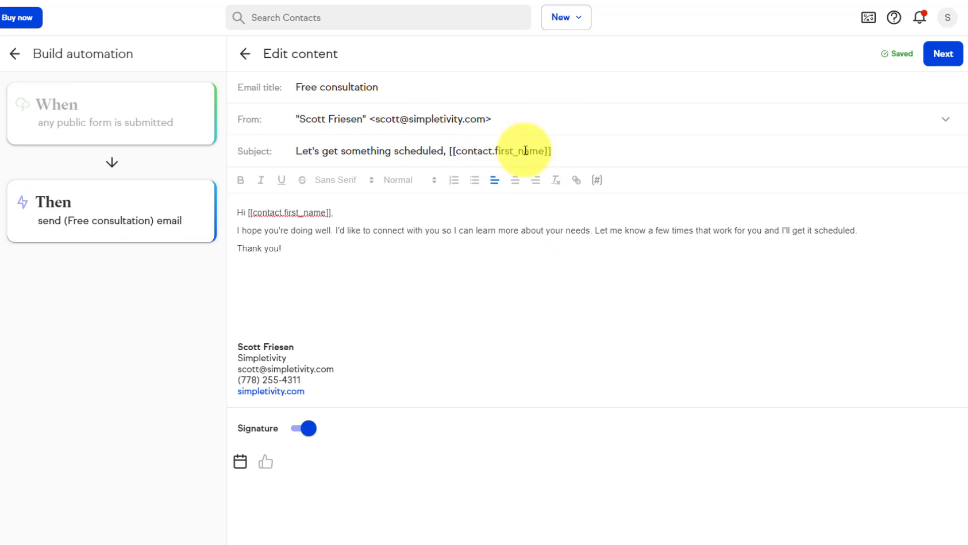
- Replace the body's closing sentence and insert the Audit Session booking link above 'Thank you!'
click(465, 266)
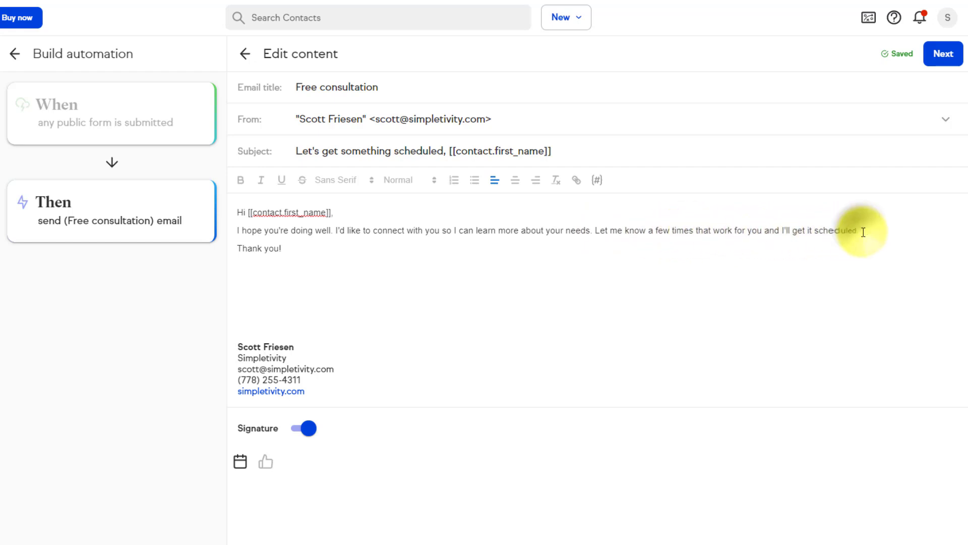
key(Return)
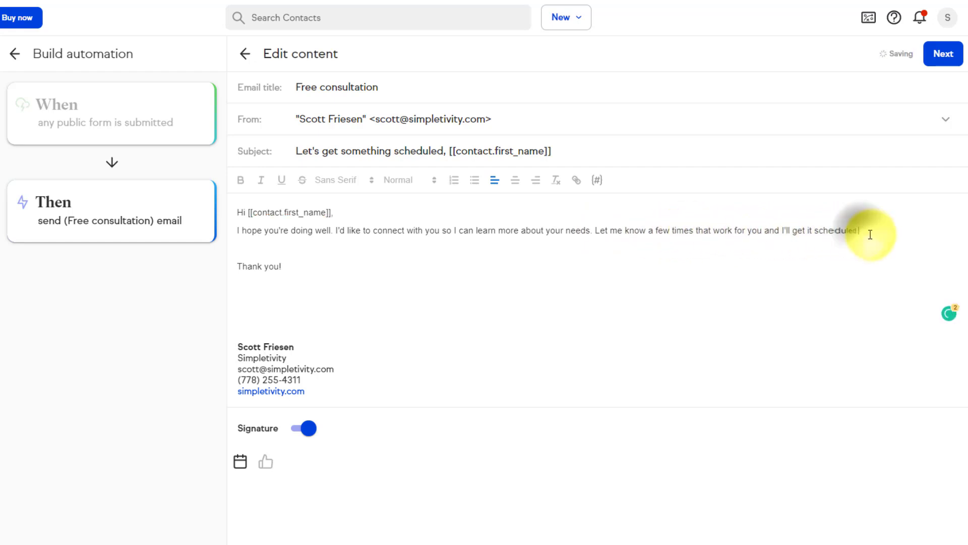
drag(861, 231, 612, 235)
key(BackSpace)
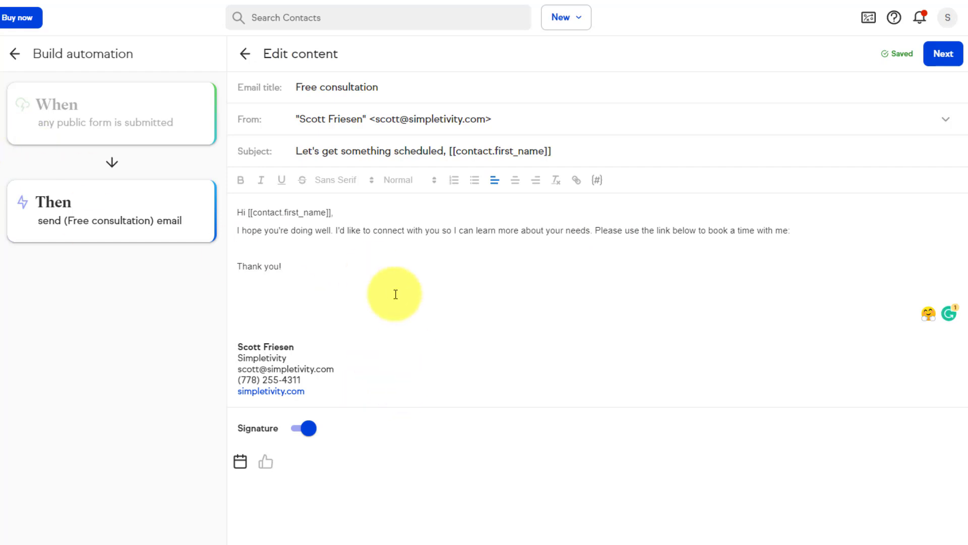
click(241, 464)
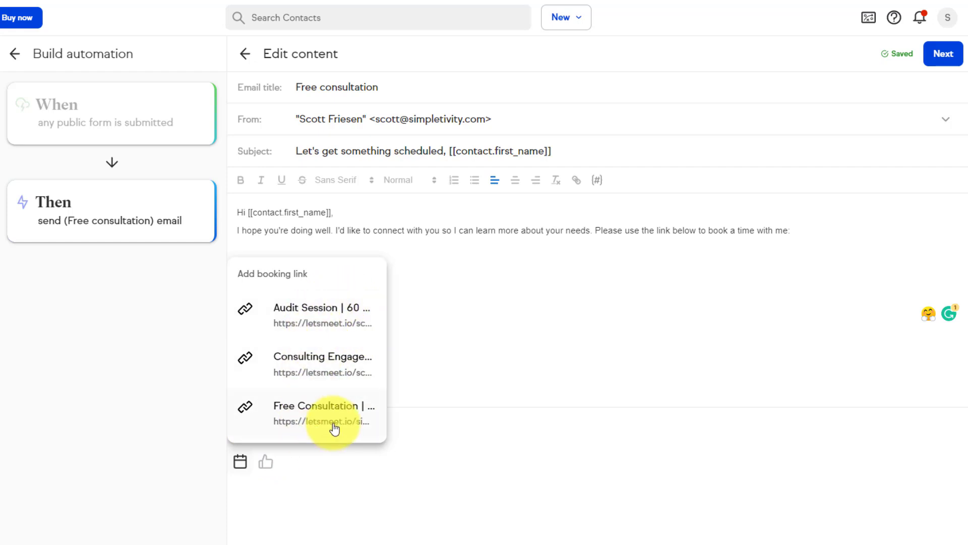
click(307, 313)
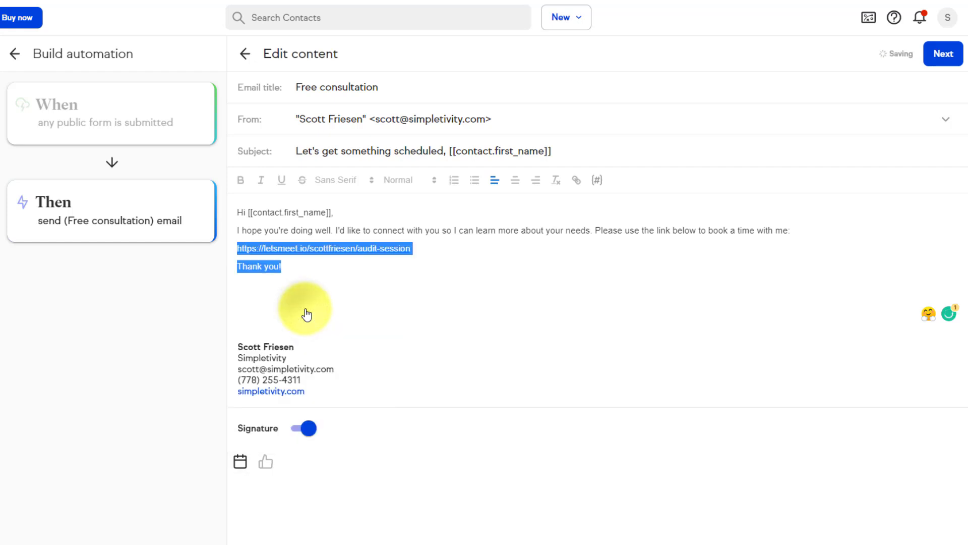
click(350, 283)
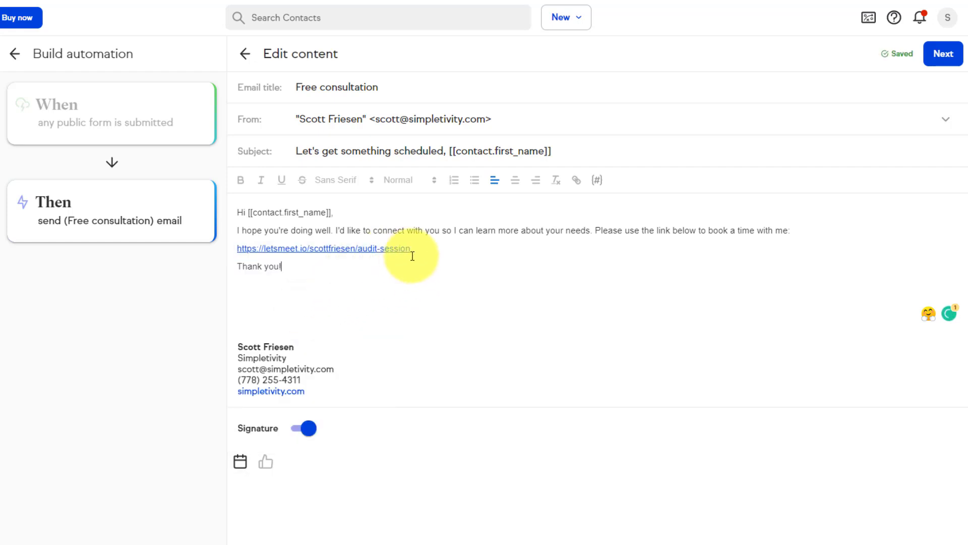
- Keep the Free consultation email sending immediately and reopen the automation's Then step
click(943, 53)
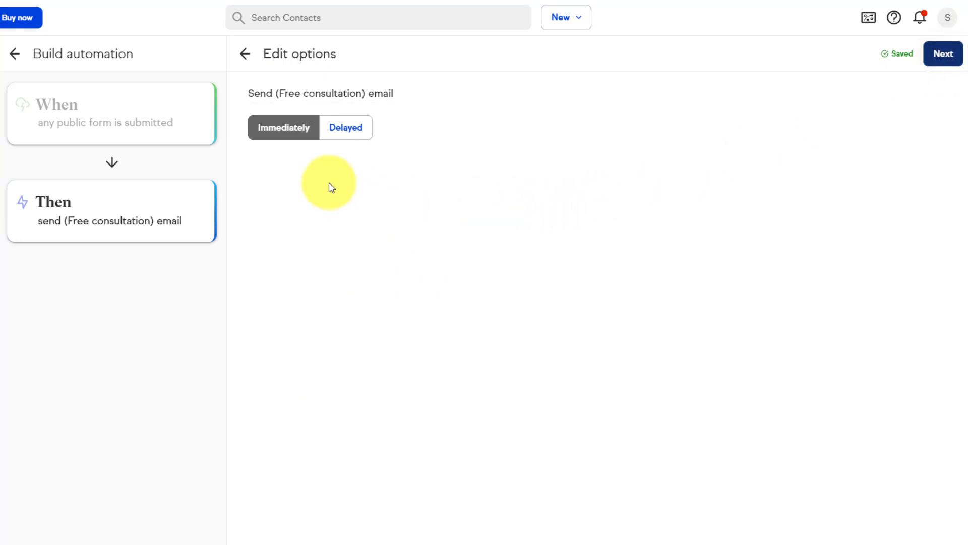
click(283, 134)
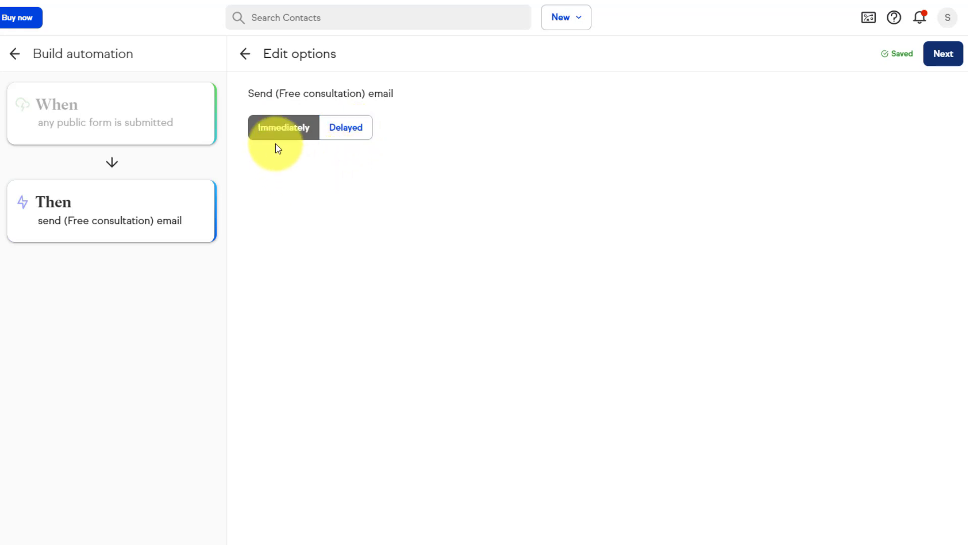
click(942, 54)
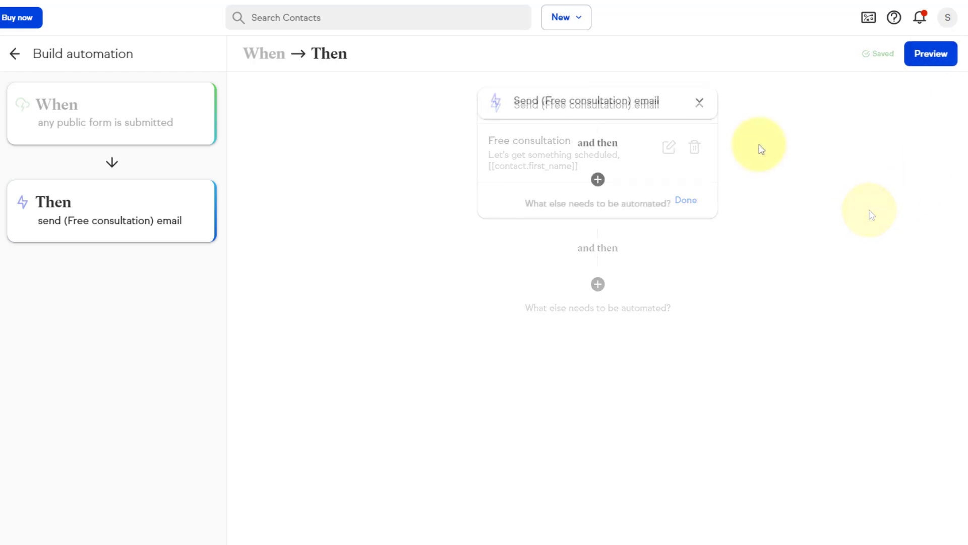
click(929, 58)
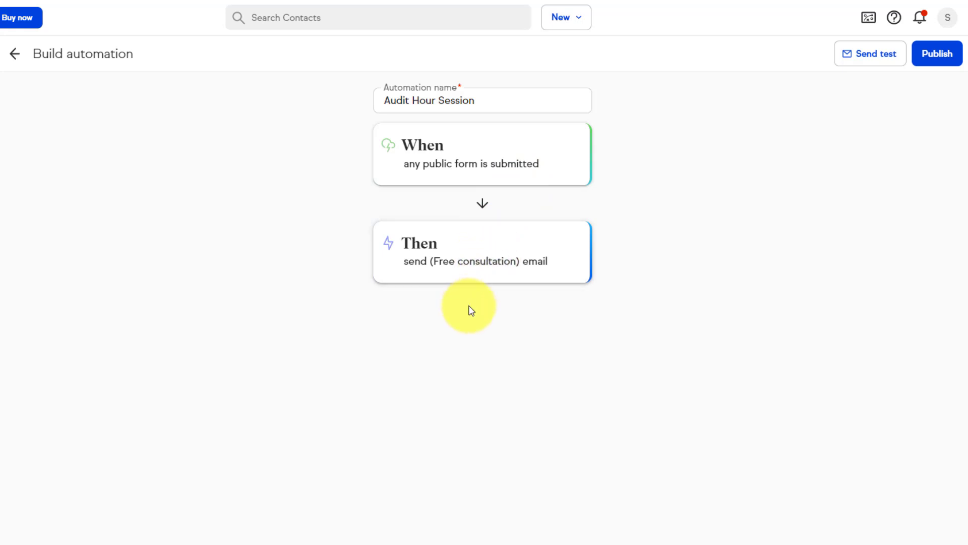
click(474, 250)
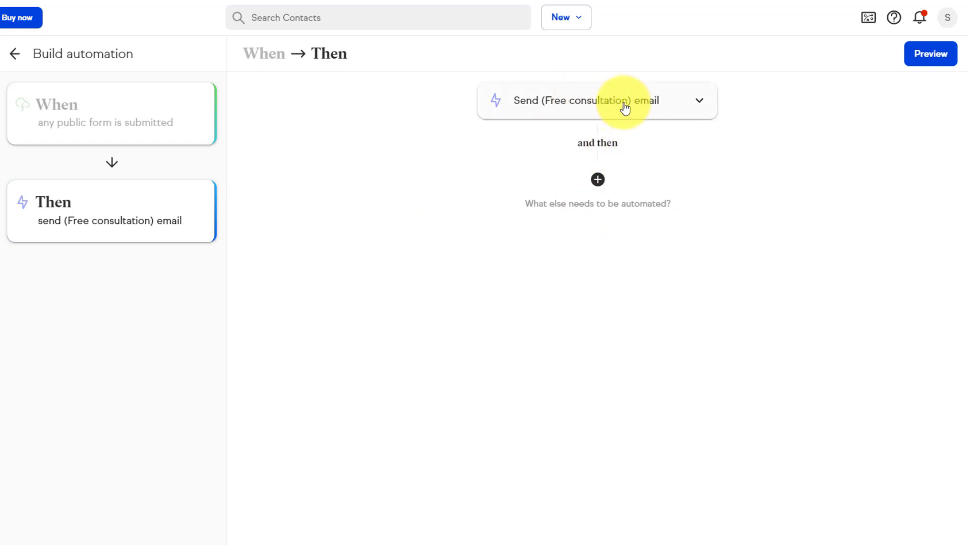
- Add another Send an email action using the Follow up - general template
click(598, 180)
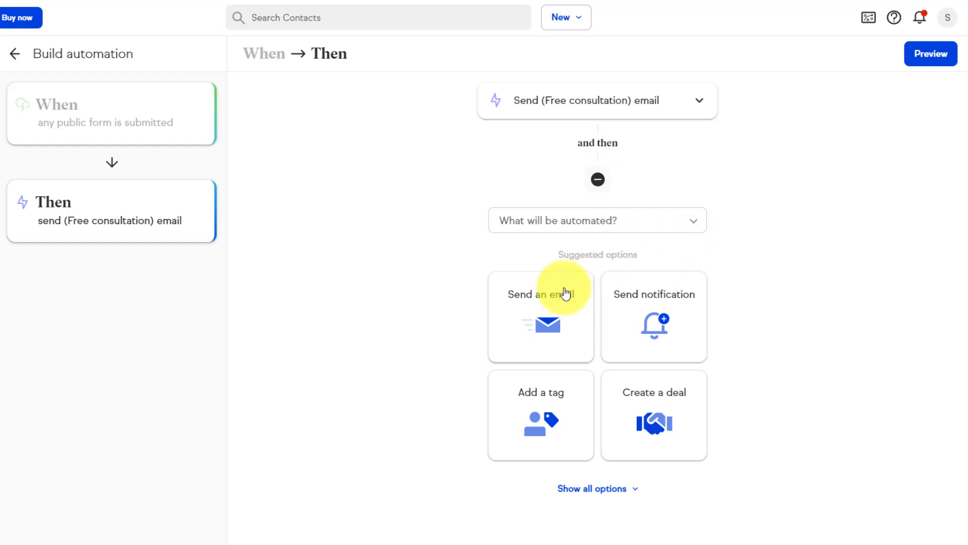
click(619, 496)
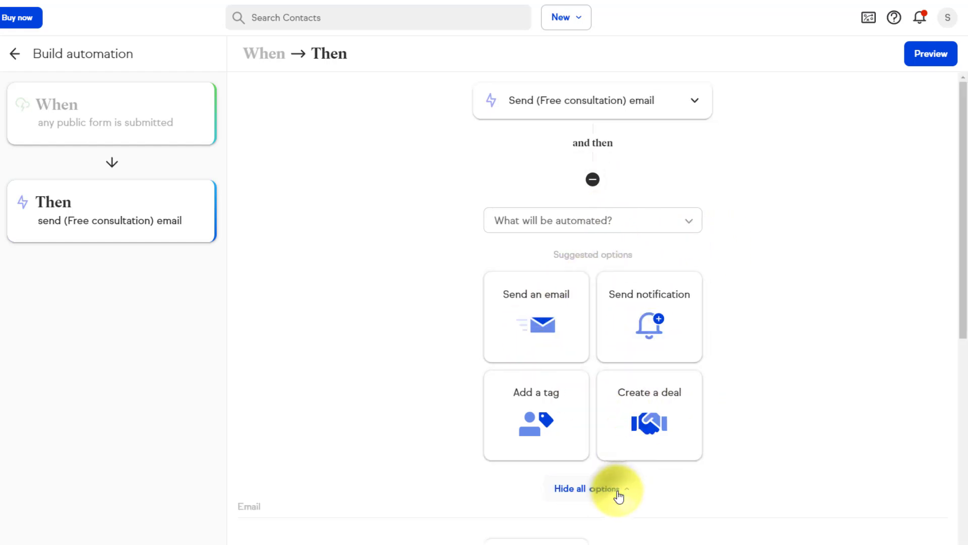
scroll(702, 460, down, 10)
scroll(705, 463, up, 10)
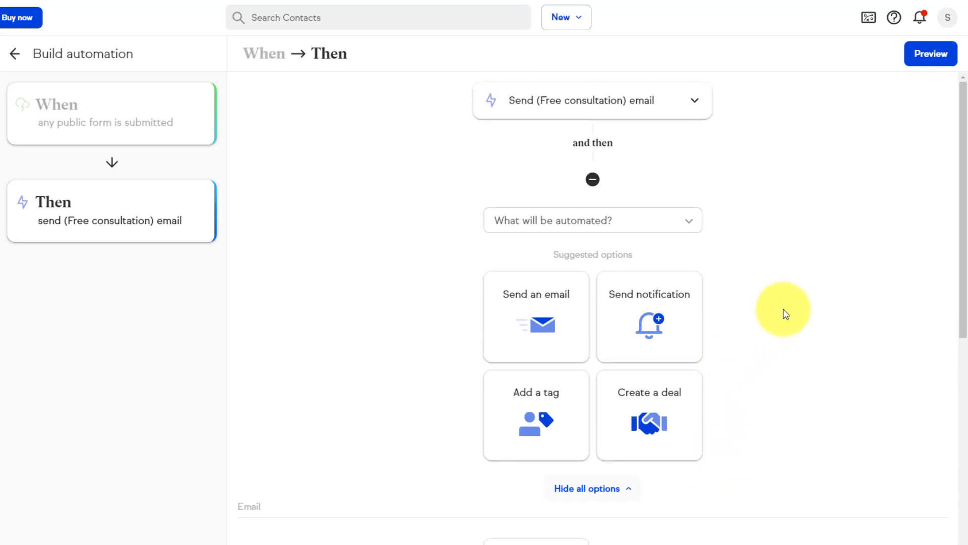
click(515, 334)
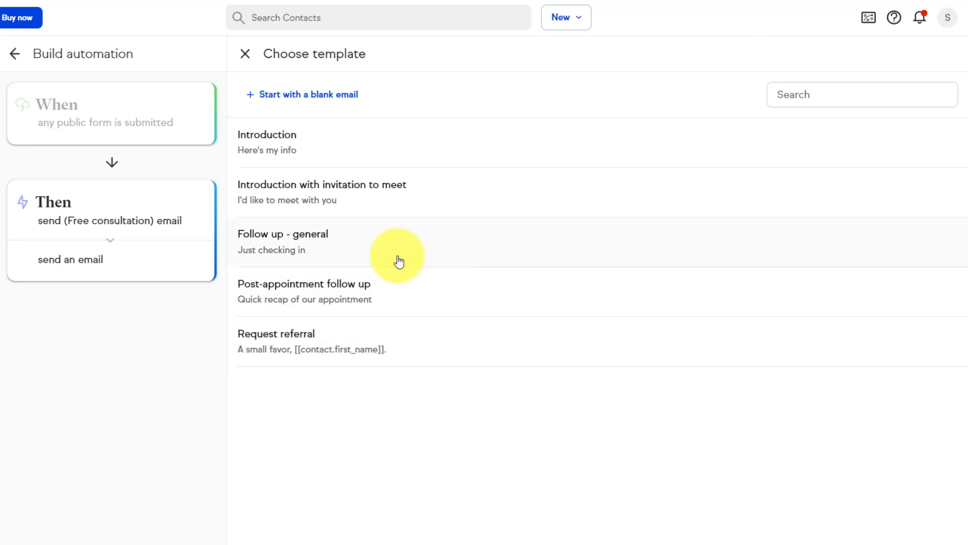
click(307, 245)
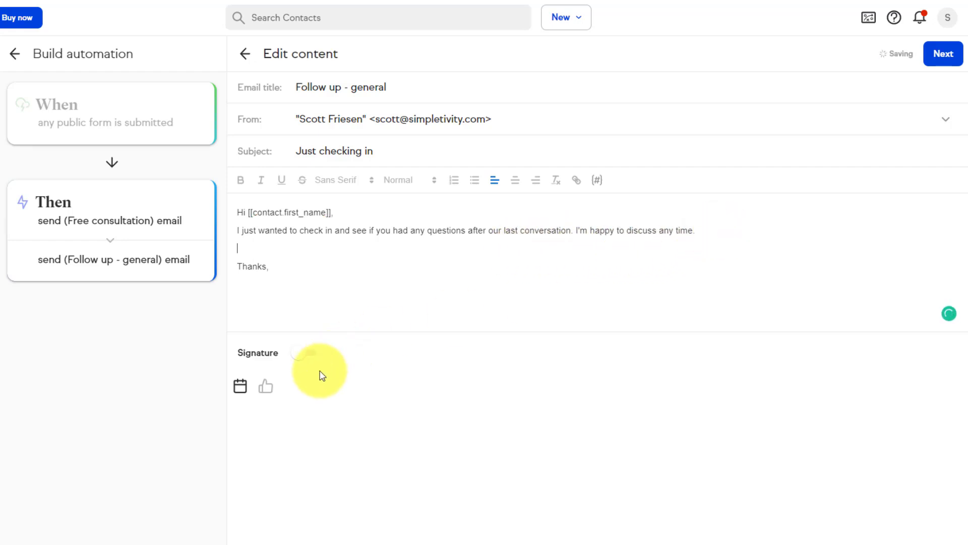
- Insert the Audit Session booking link into the email body and continue
click(240, 386)
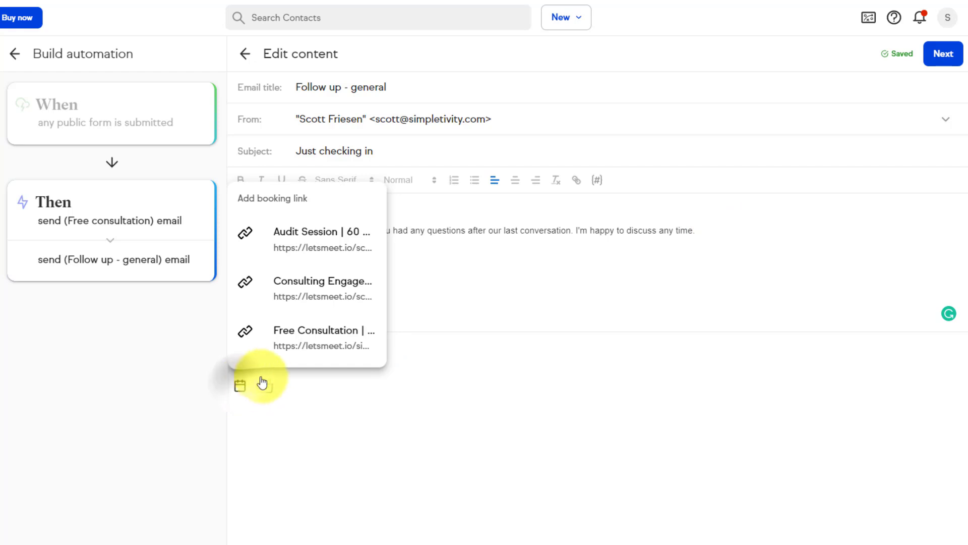
click(325, 244)
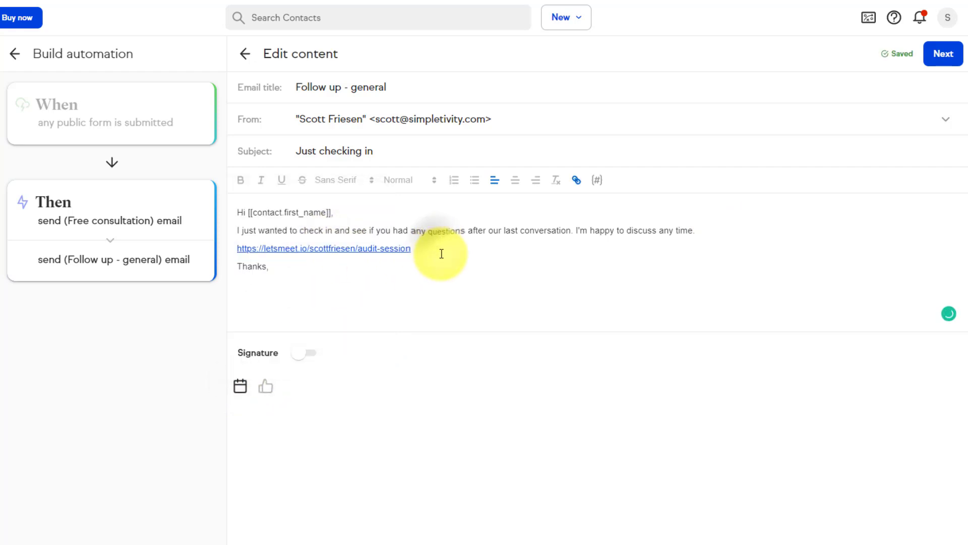
click(943, 65)
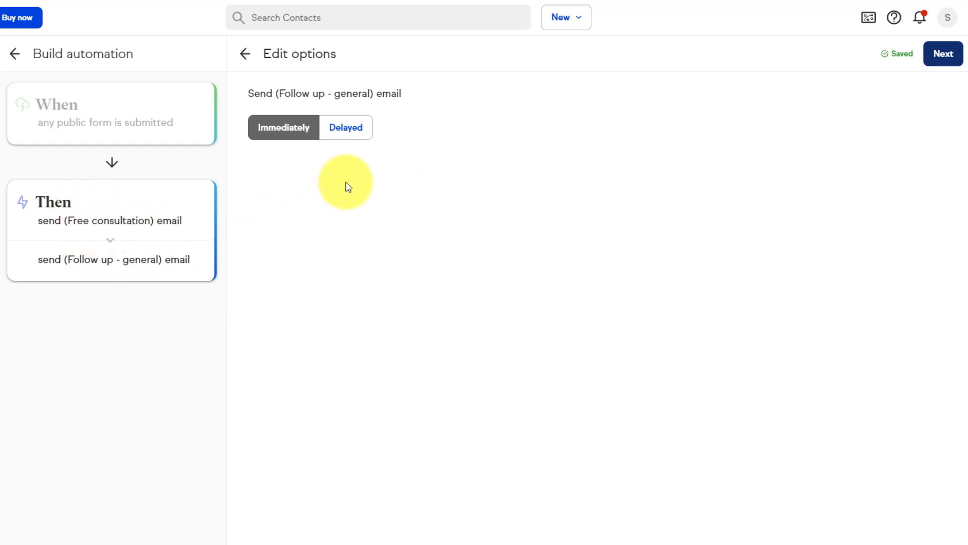
- Delay the follow-up email by 2 days, sending at 8:00 AM
click(345, 129)
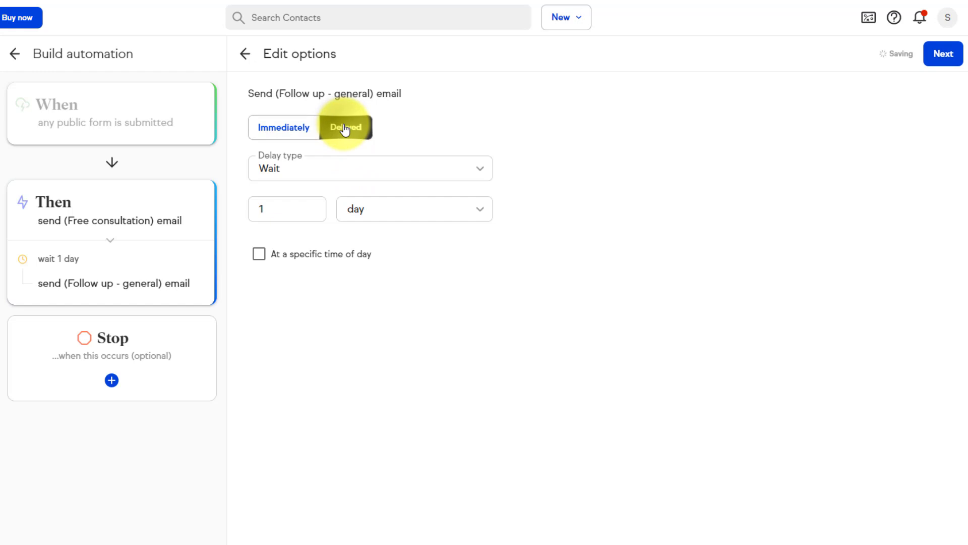
click(267, 209)
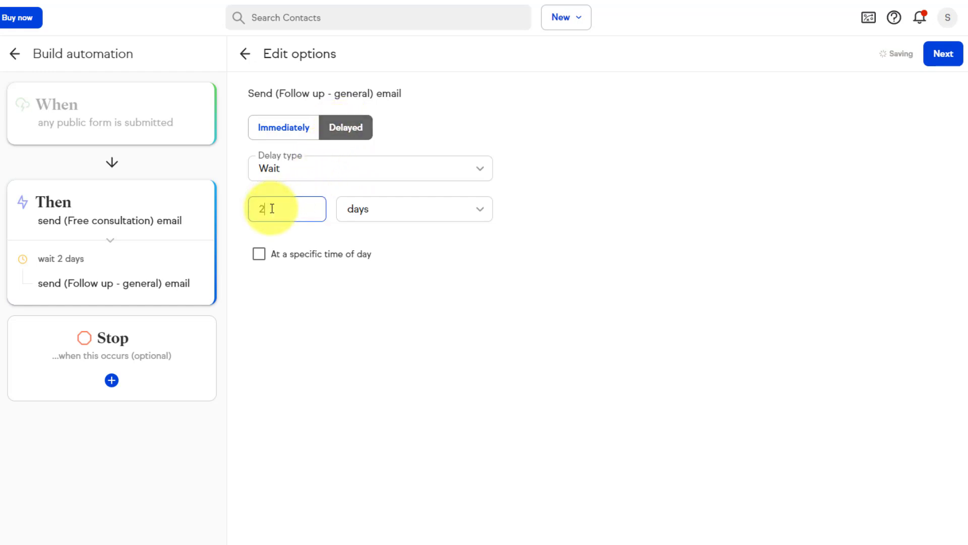
click(564, 204)
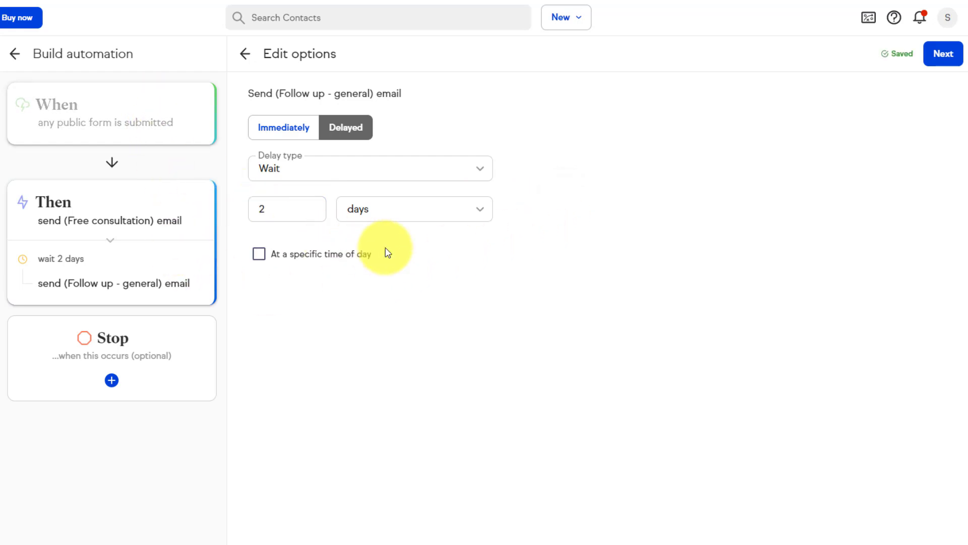
click(259, 254)
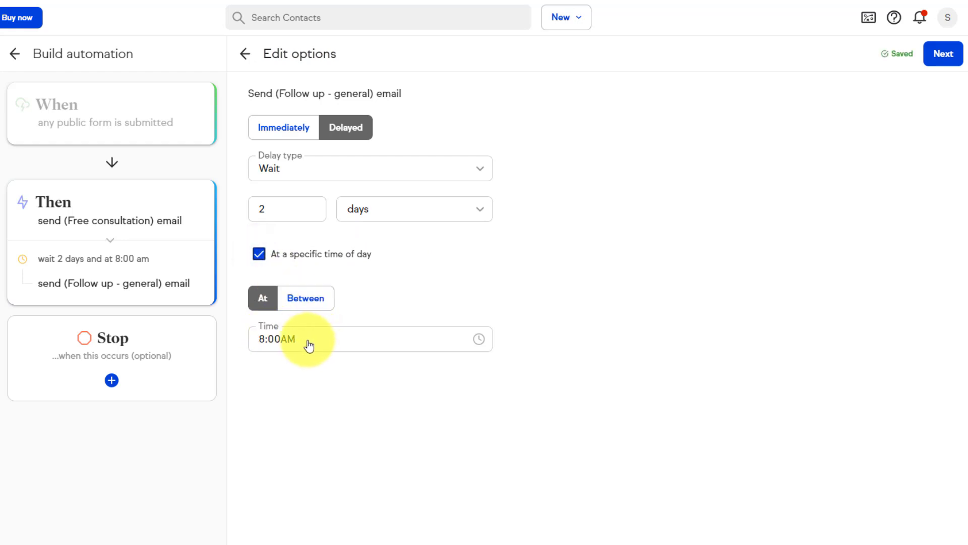
click(943, 54)
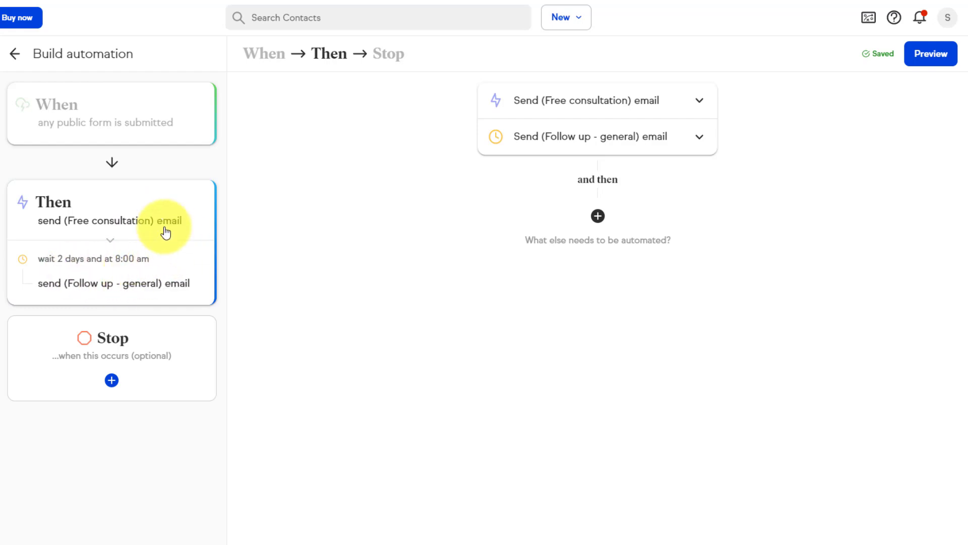
- Set the Stop condition to Appointment is scheduled, with Any appointment and Any user
click(112, 381)
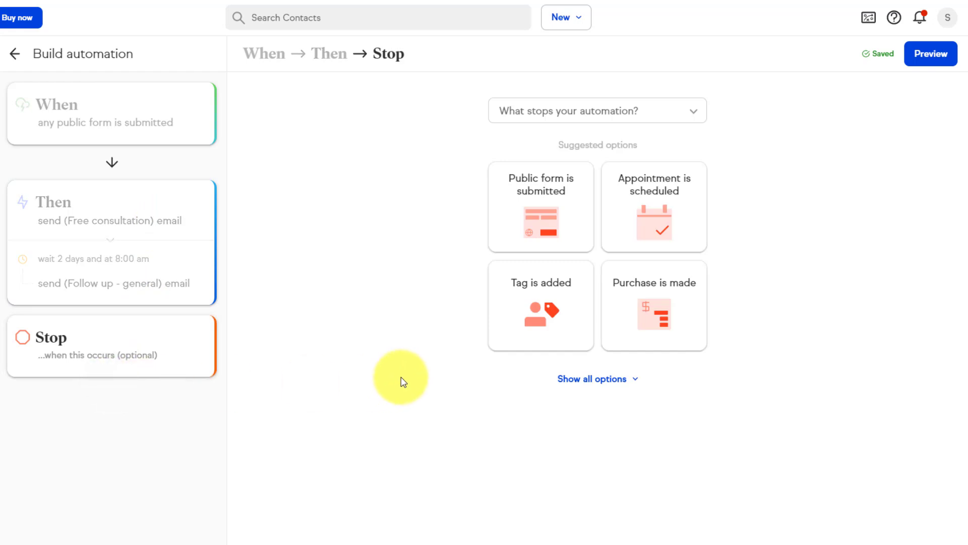
click(674, 216)
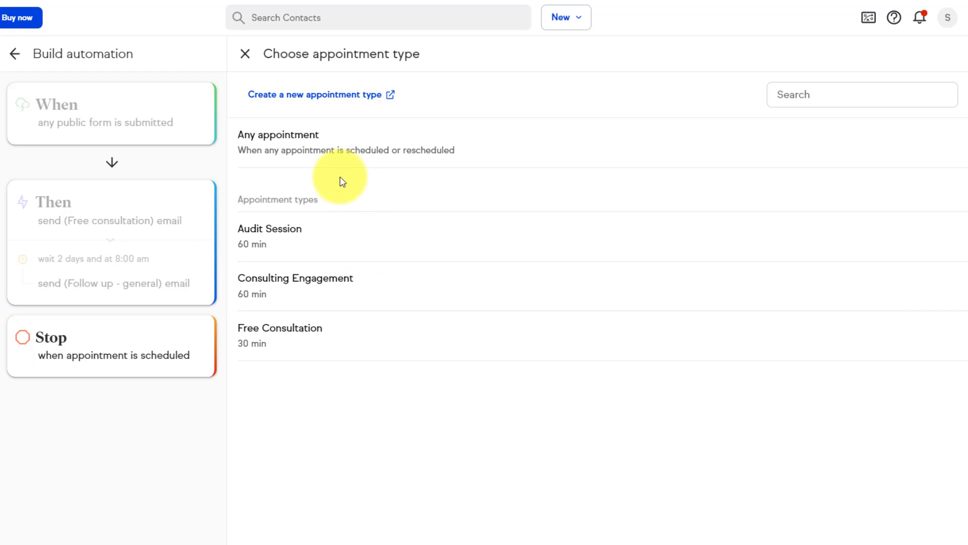
click(281, 144)
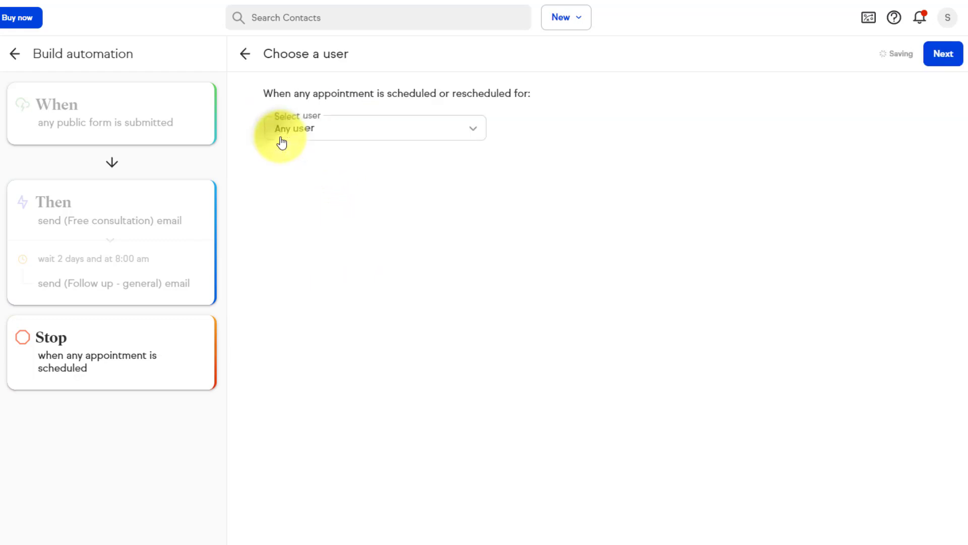
click(474, 129)
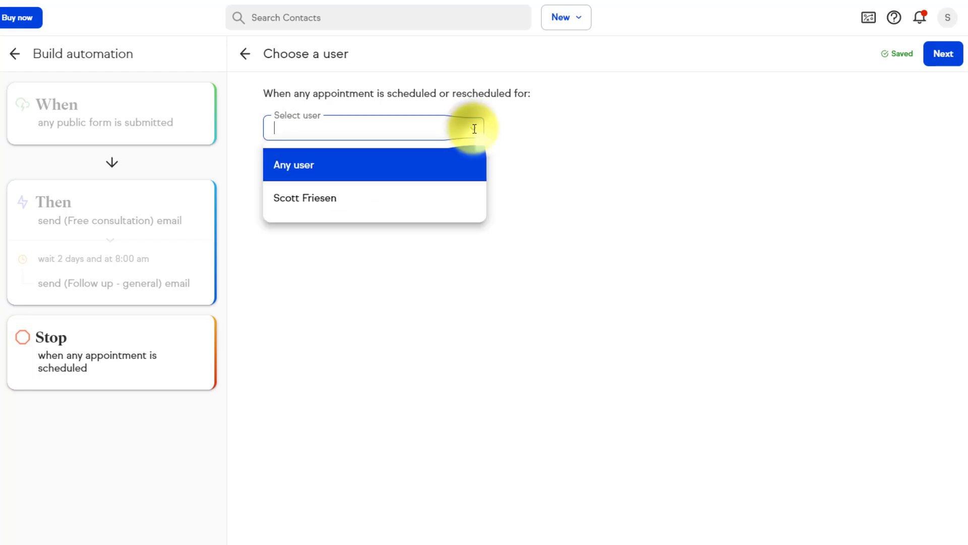
click(559, 151)
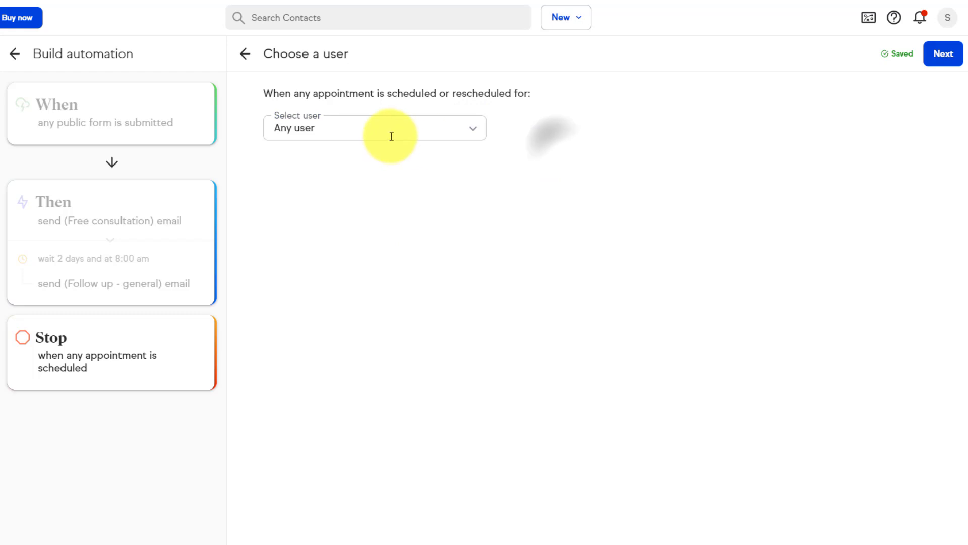
click(943, 56)
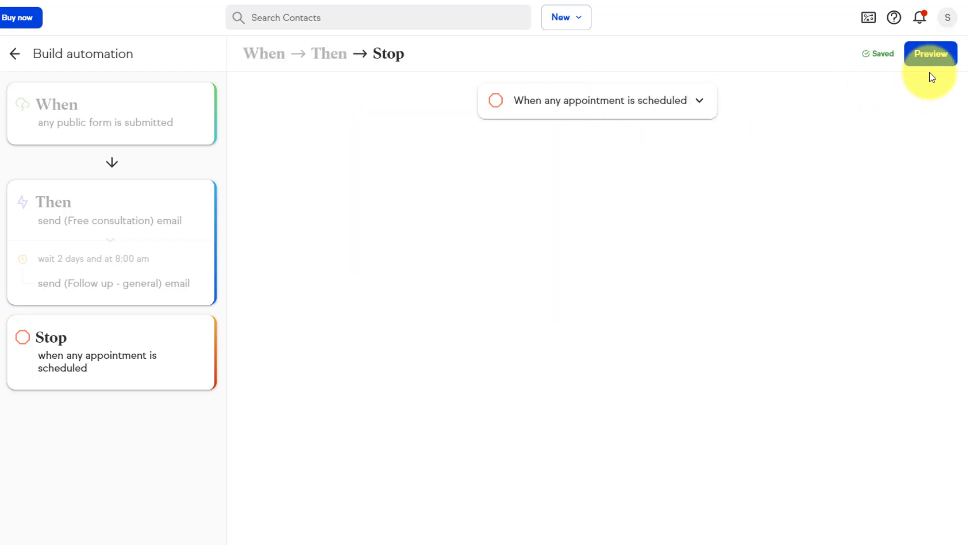
- Preview the Audit Hour Session automation, then publish it
click(929, 57)
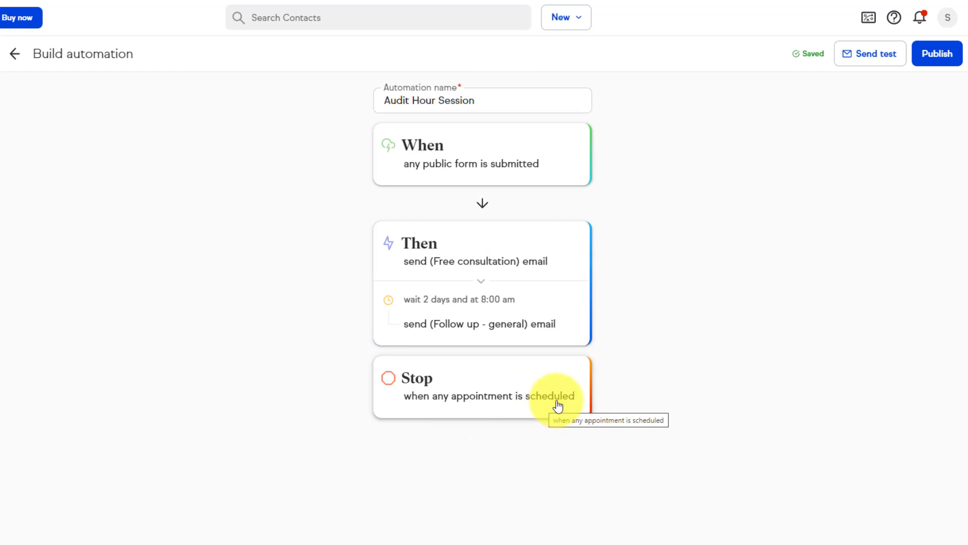
click(930, 57)
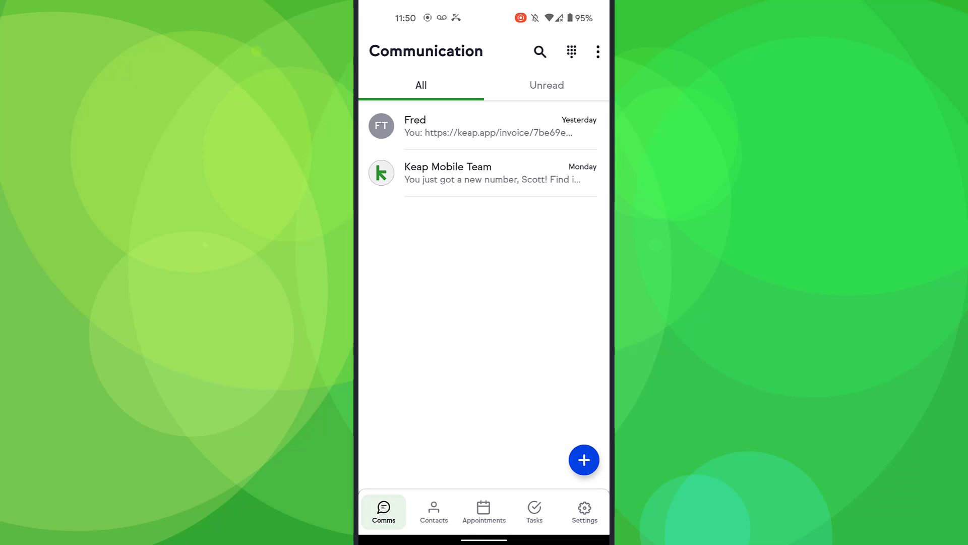
- Text the contact a greeting with their first name, followed by 'just checking in'
click(484, 126)
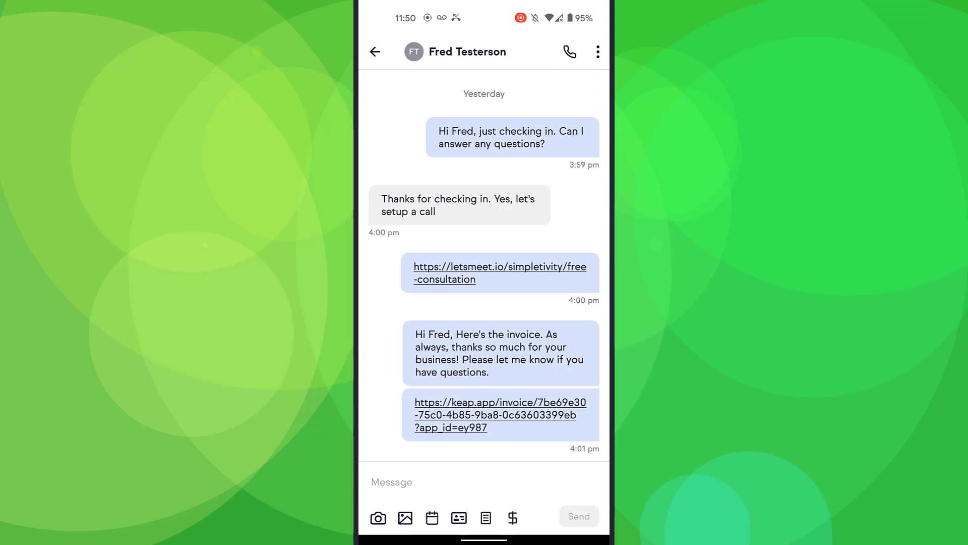
click(492, 480)
text(Hi)
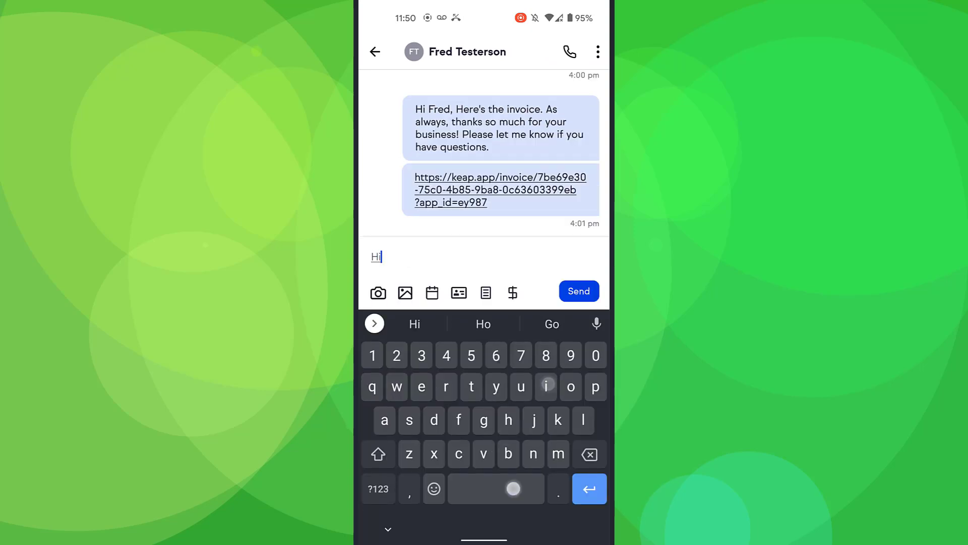
text( Fred)
click(483, 324)
text(, just )
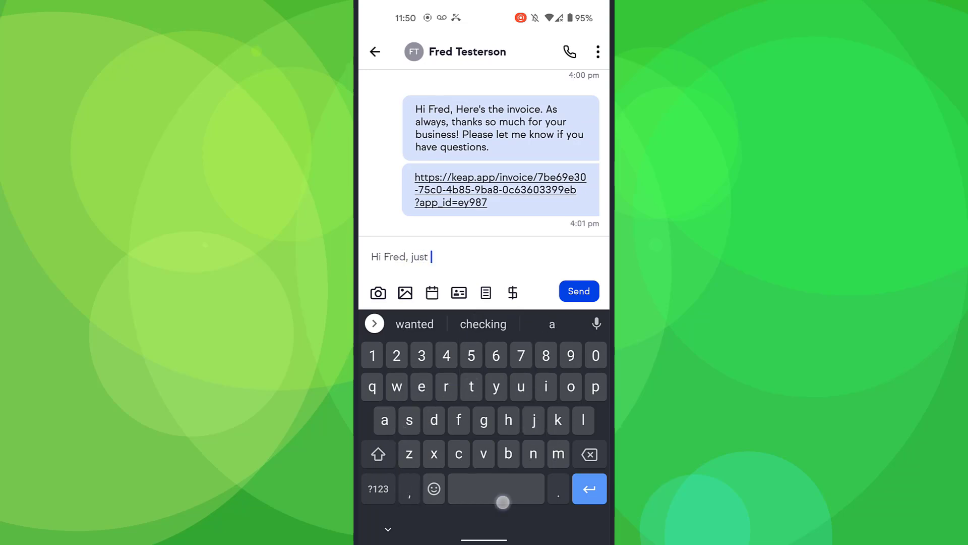
text(checking)
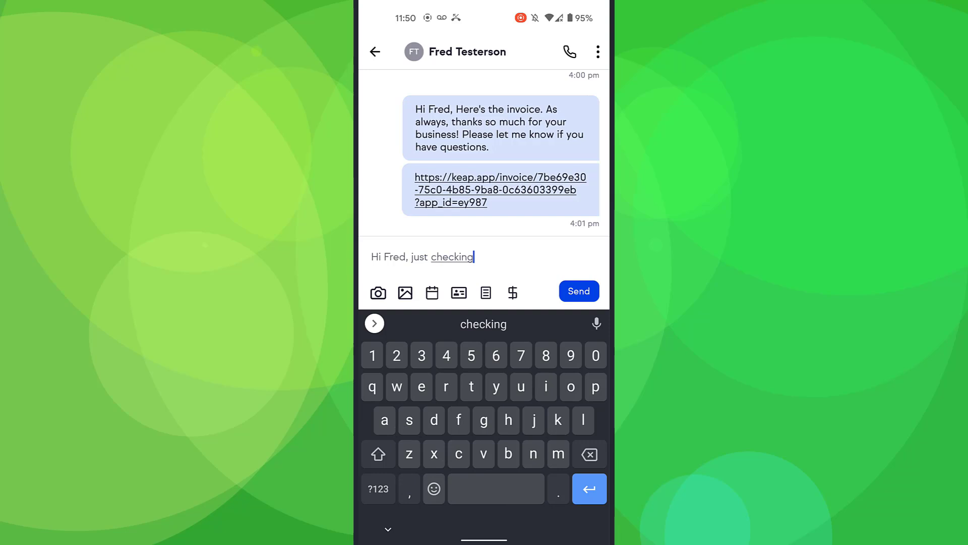
text( in)
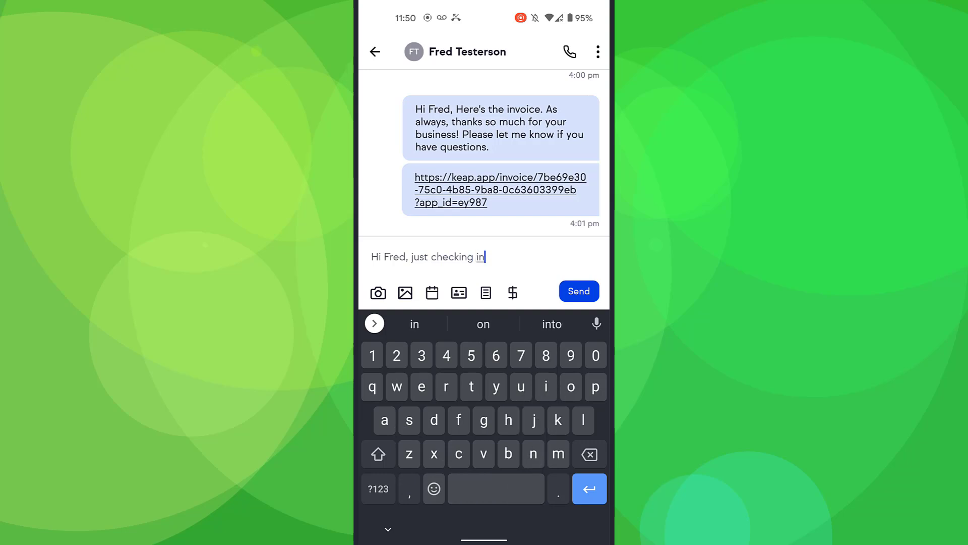
click(588, 289)
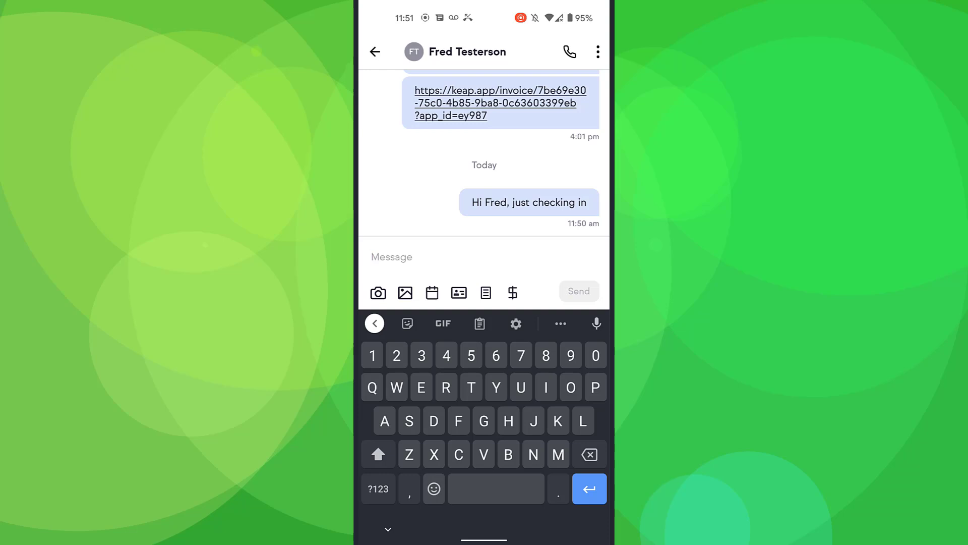
- Send 'Let's book time together' with the Audit Session | 60 minutes booking link
text(Le)
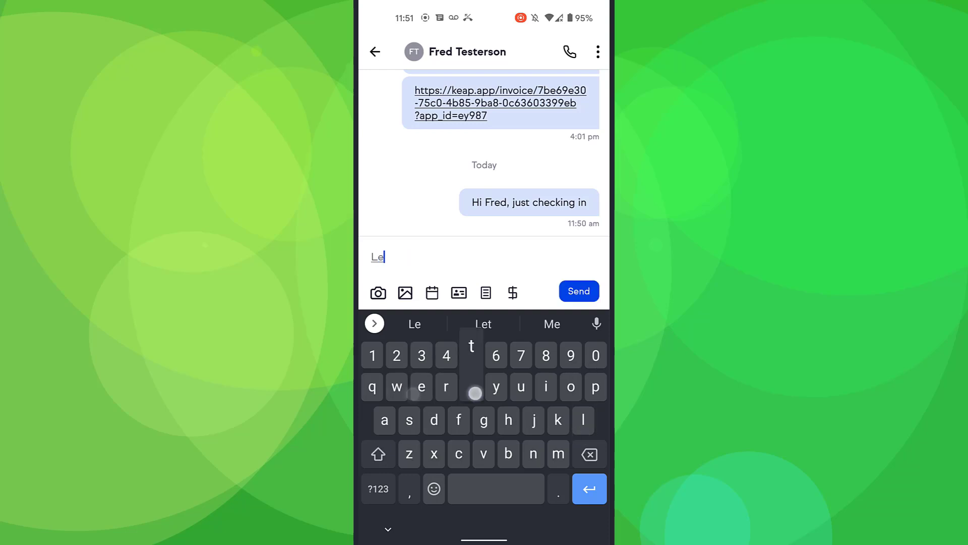
text(t's book )
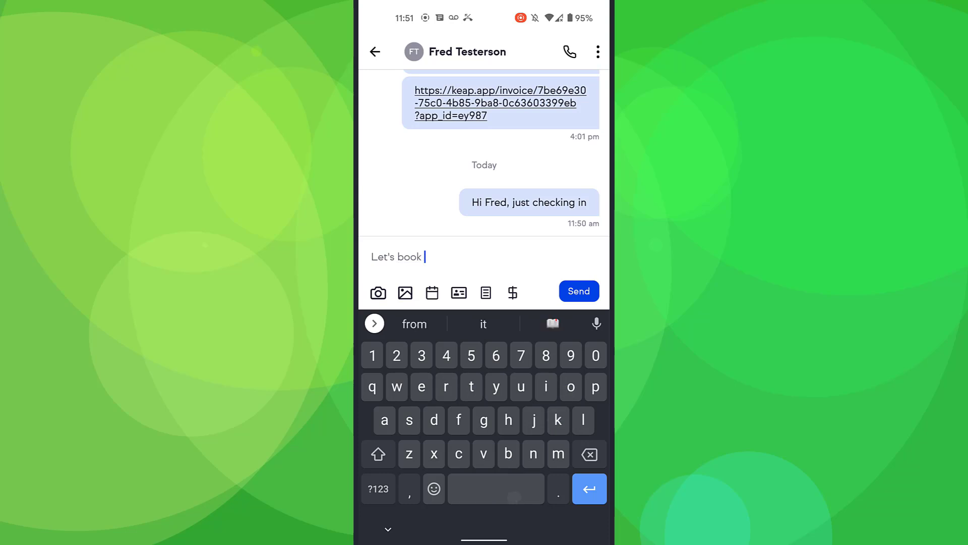
text(time to)
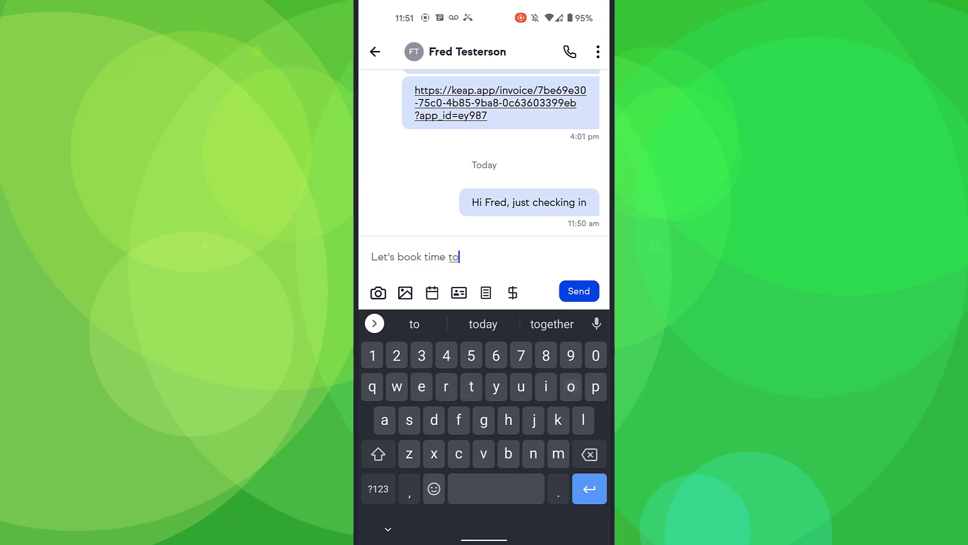
text(gether)
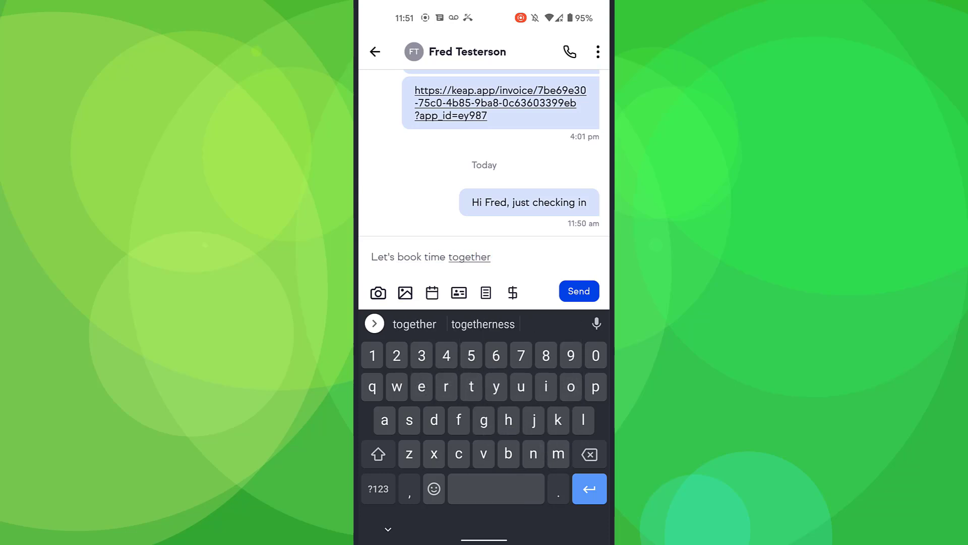
click(432, 293)
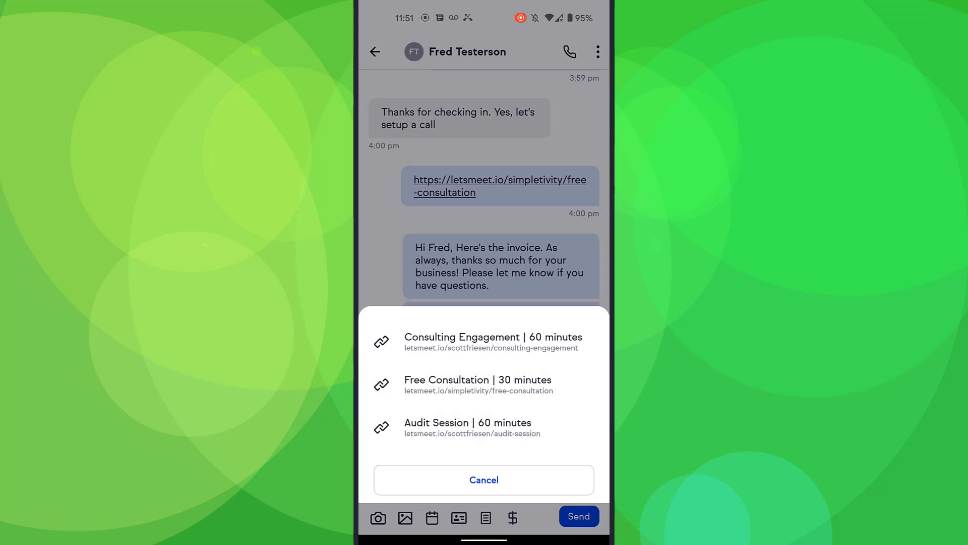
click(473, 427)
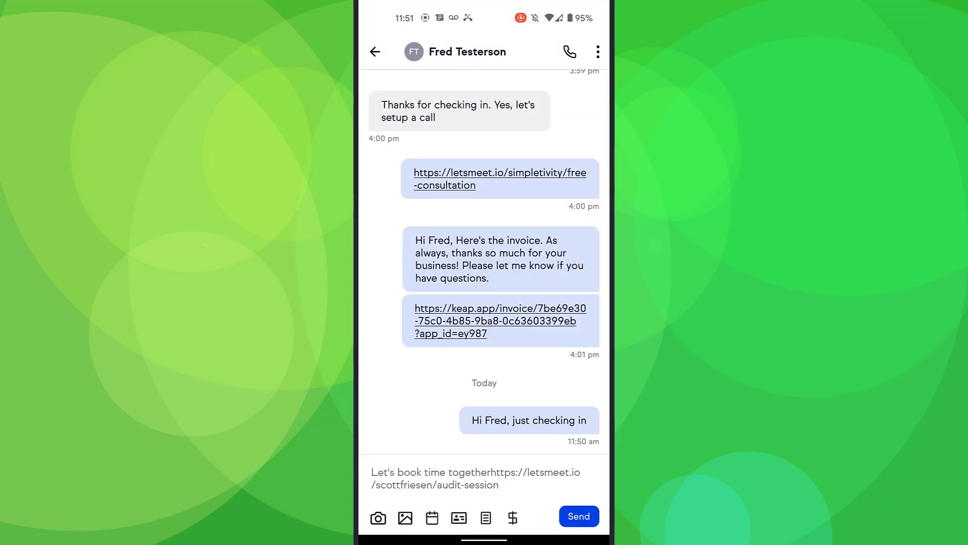
click(579, 516)
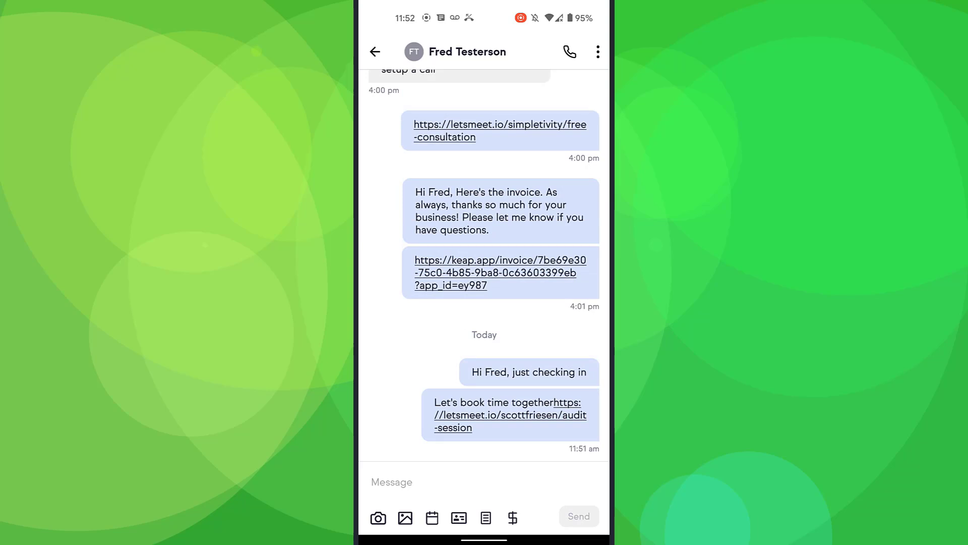
- Send the Follow up template message and go back to the Communication list
click(486, 517)
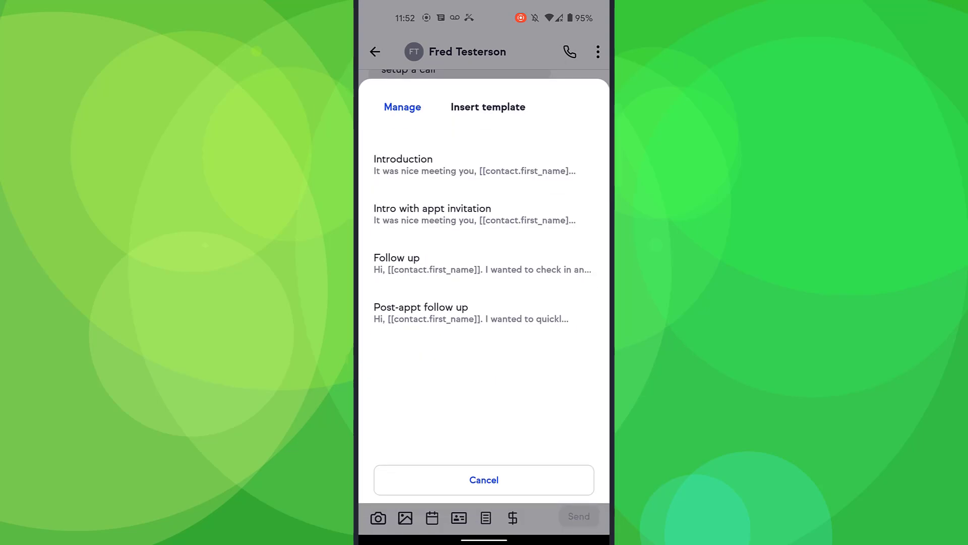
click(396, 262)
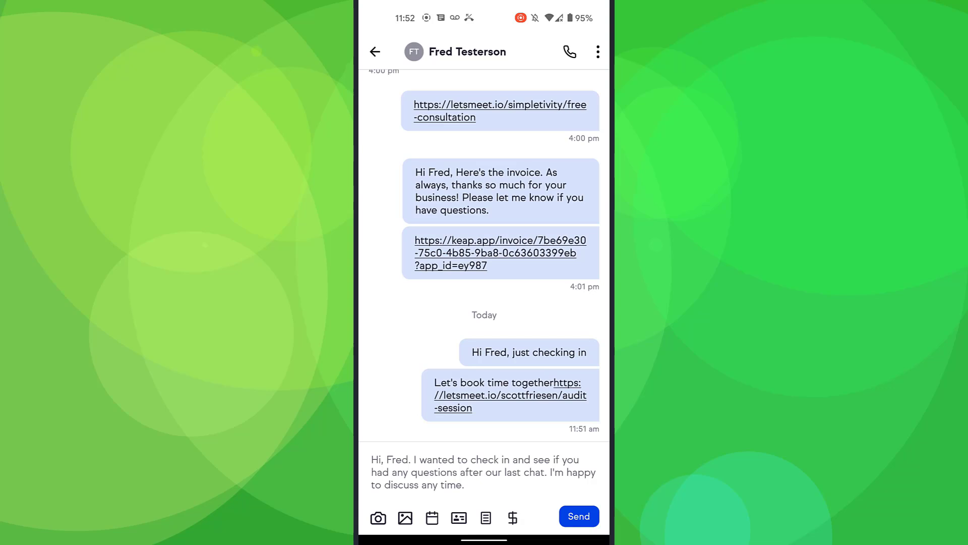
click(579, 516)
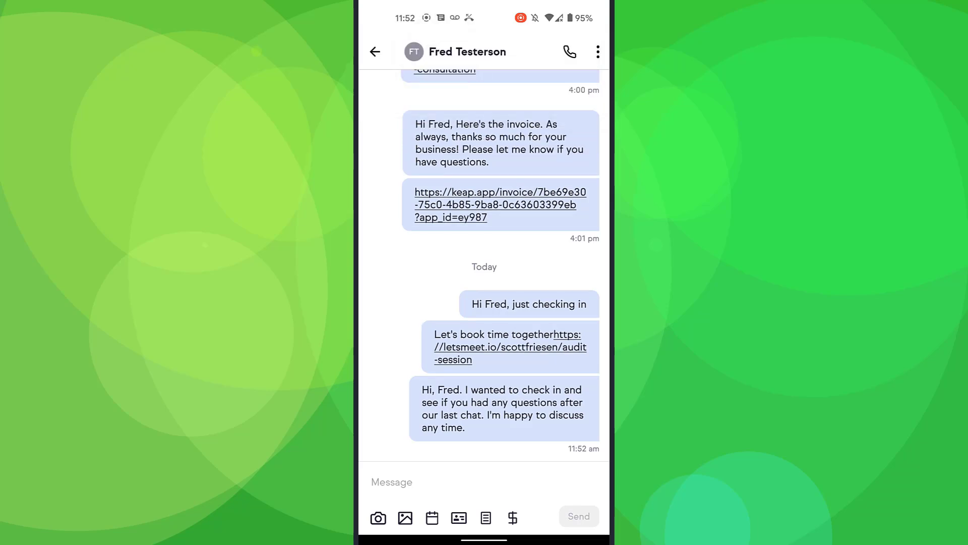
click(375, 52)
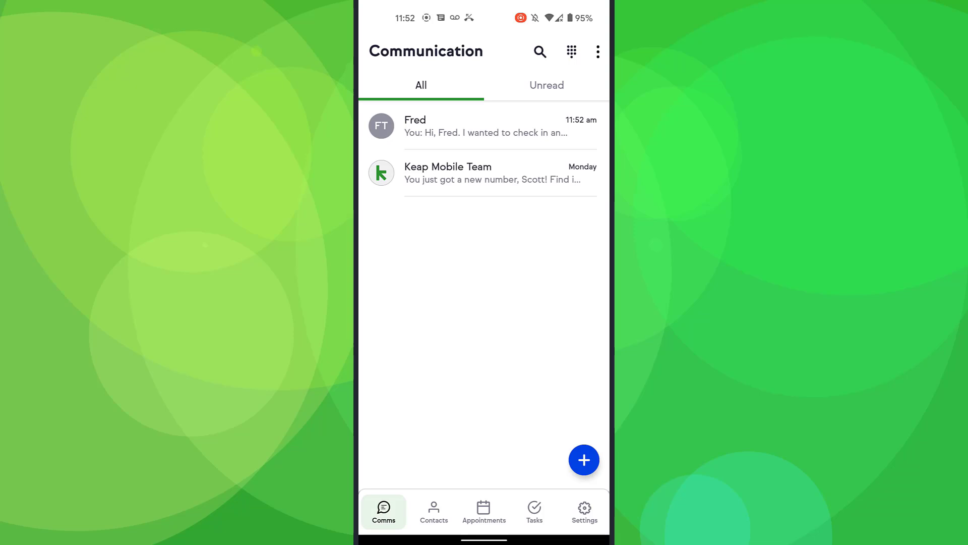
- Open Settings > Messaging > Auto-replies and save the Do not disturb missed-call reply
click(585, 512)
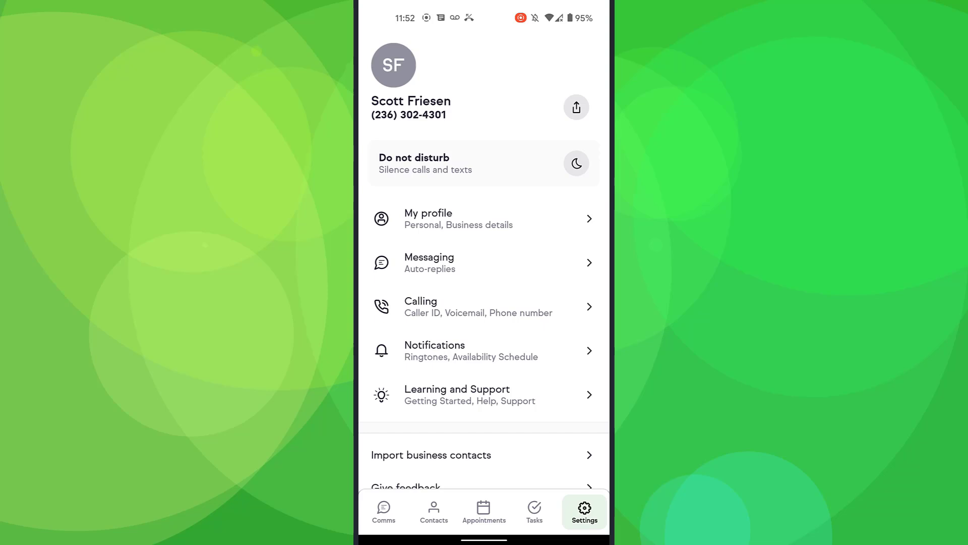
click(430, 263)
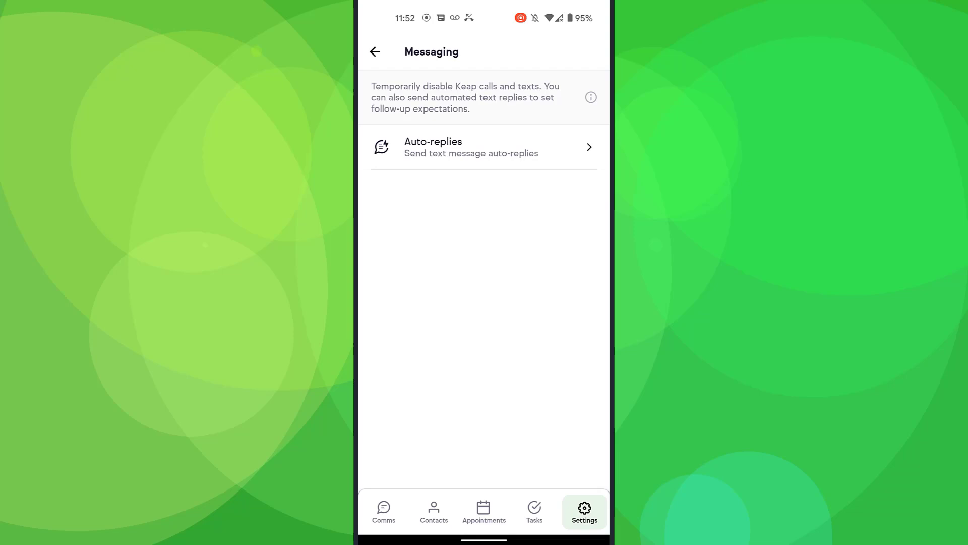
click(566, 146)
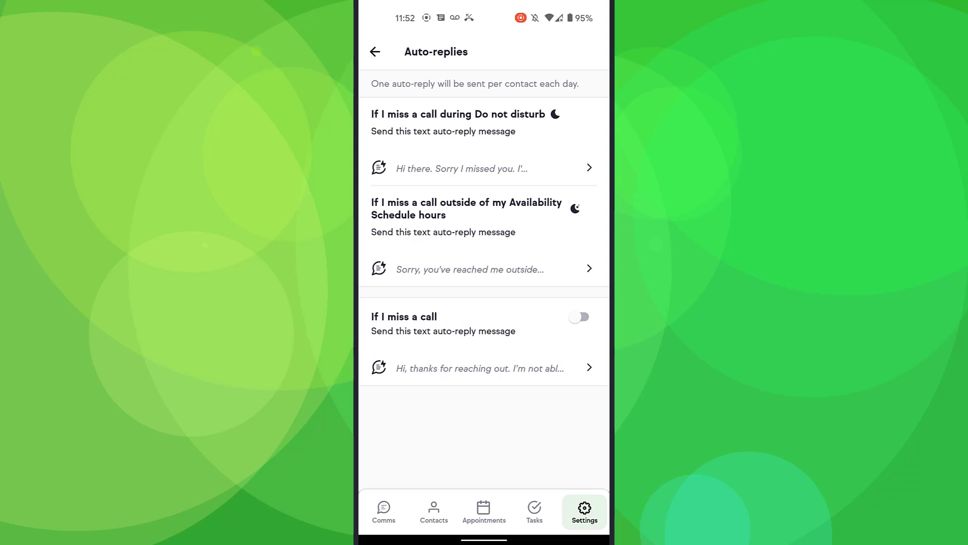
click(465, 168)
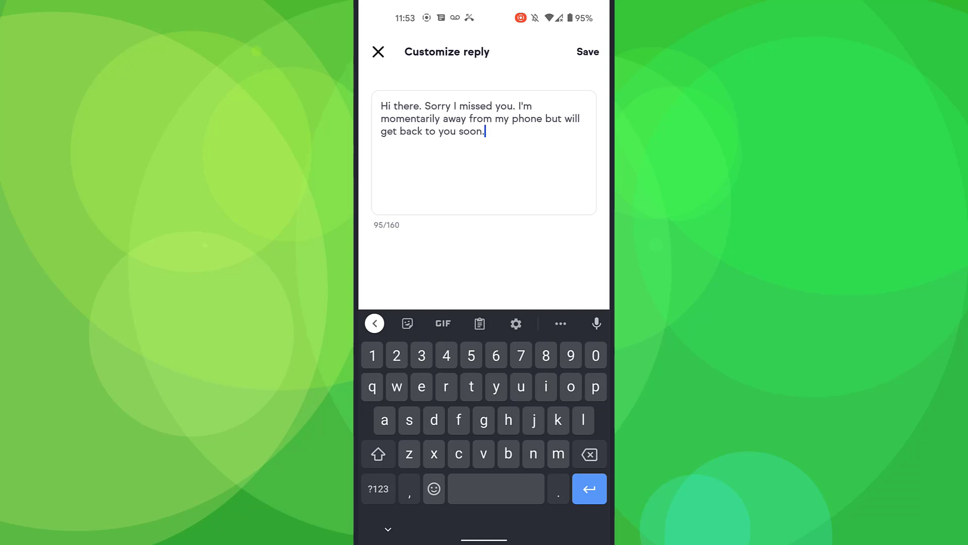
click(588, 51)
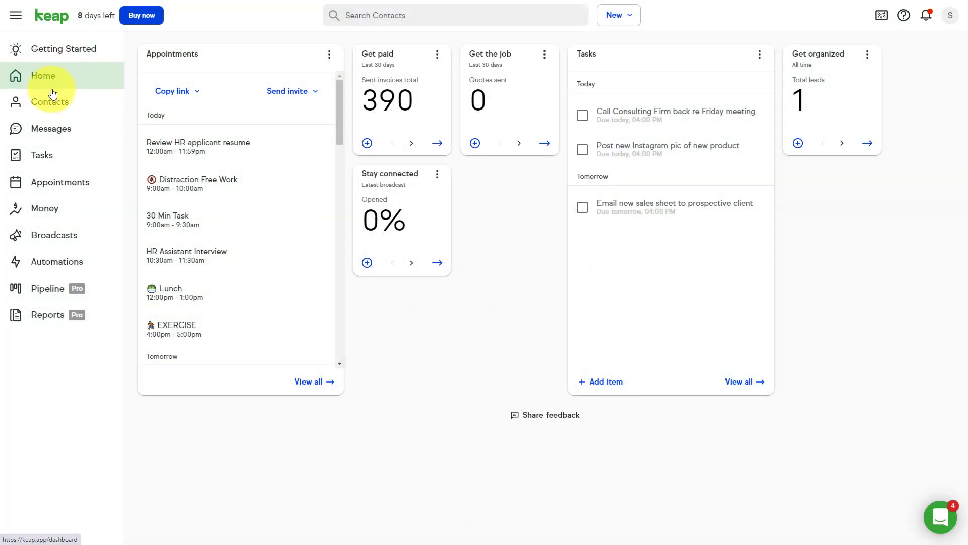
- Open the contact's thread in Messages and place the cursor in the message box
click(47, 133)
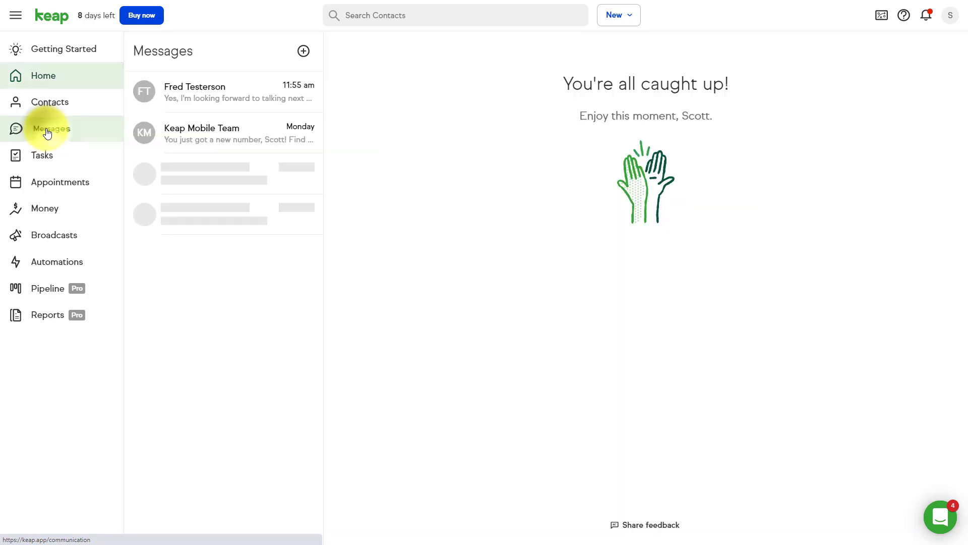
click(198, 98)
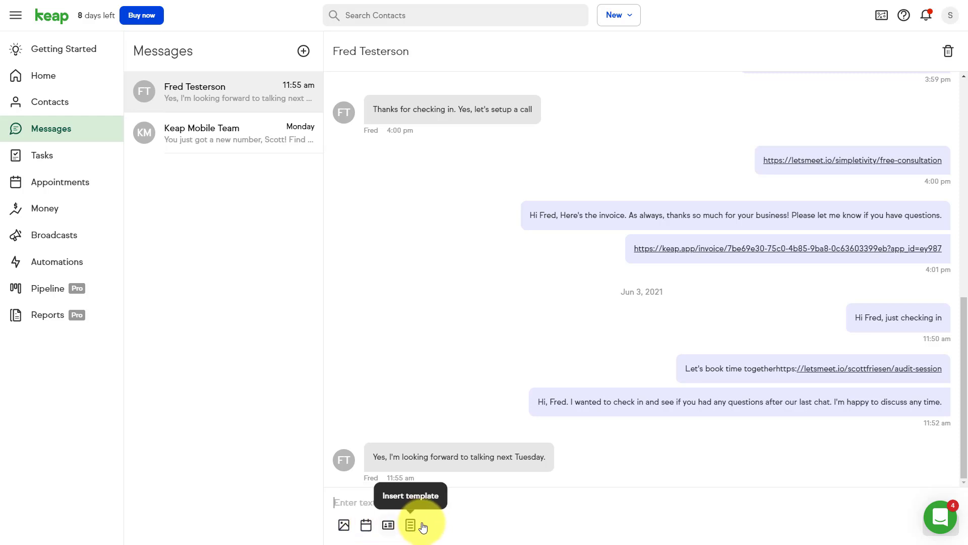
click(440, 499)
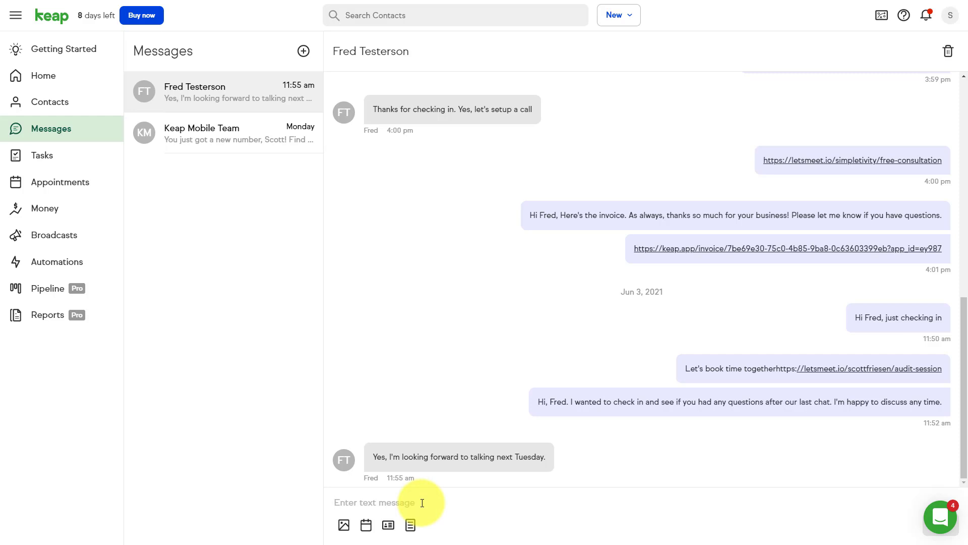
- Type the reply 'Thanks, talk to you then' to the contact
text(Thanks, talk to you then!)
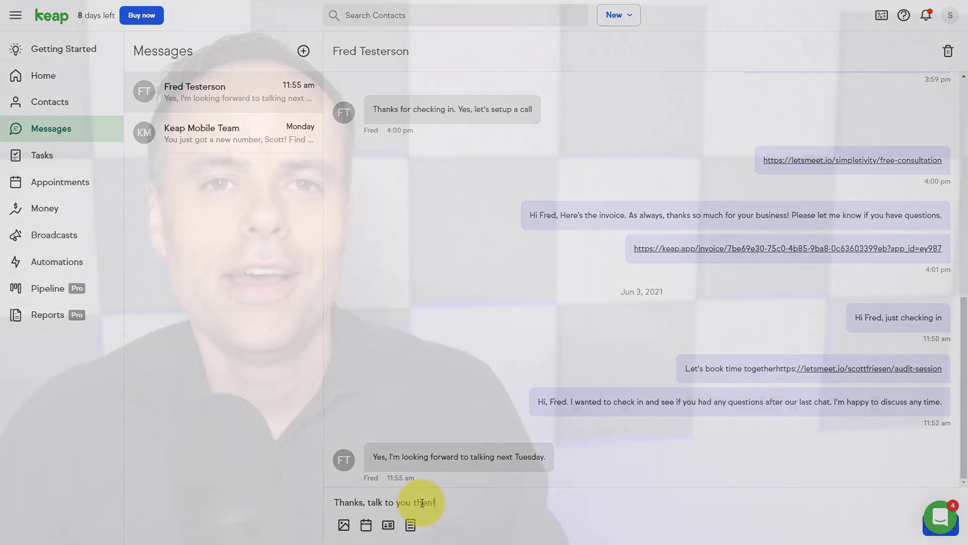